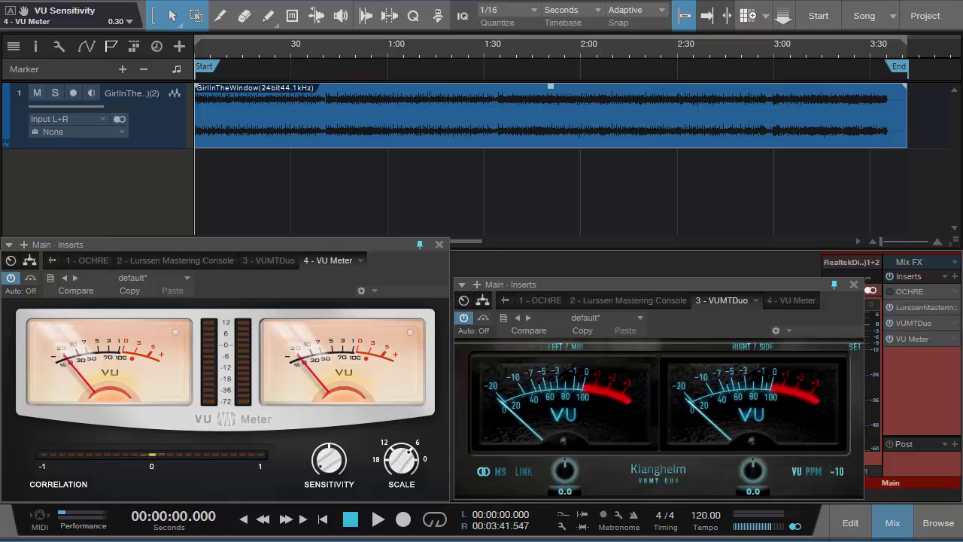
Step: Bring the Lurssen Mastering Console window into view over the song and show its processing chain
left_click_drag(548, 541, 665, 0)
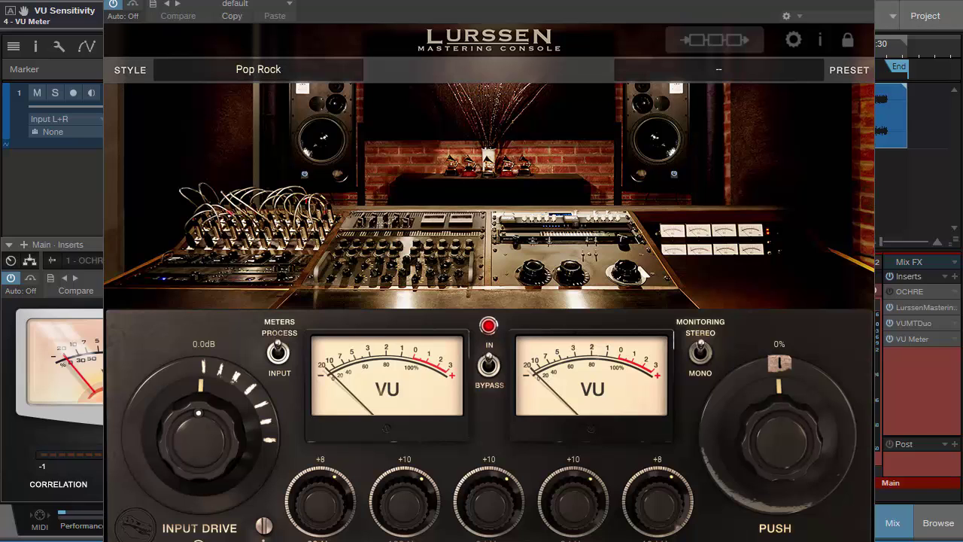
left_click_drag(669, 0, 683, 6)
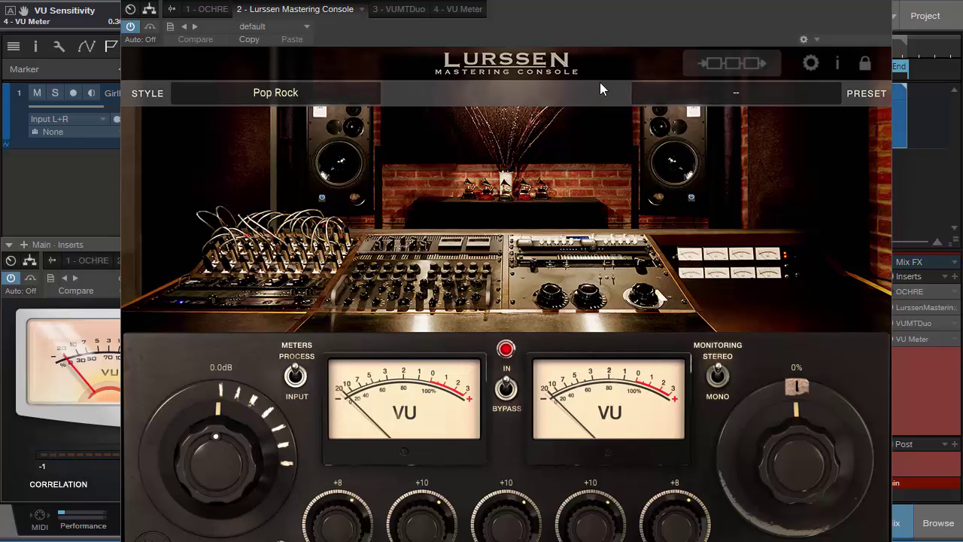
left_click_drag(637, 16, 536, 251)
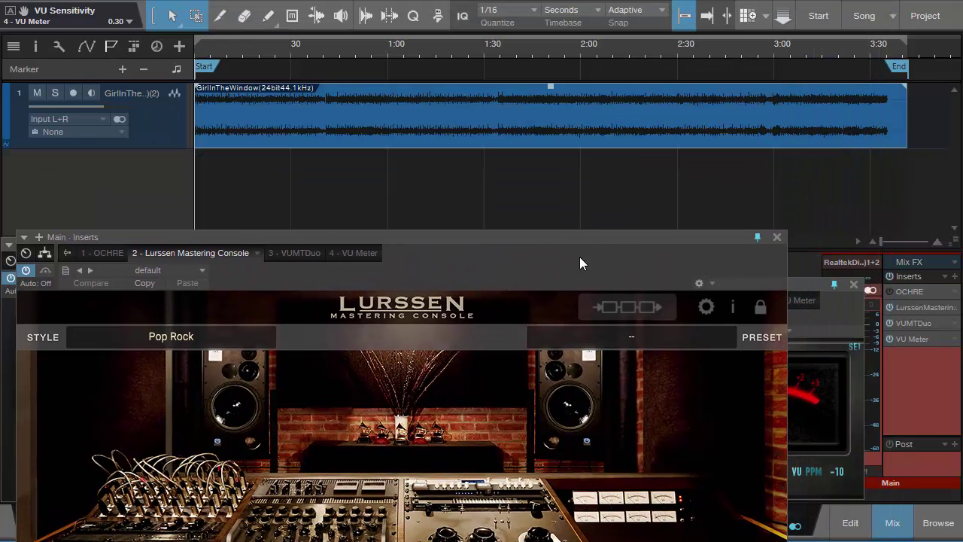
left_click_drag(628, 240, 706, 2)
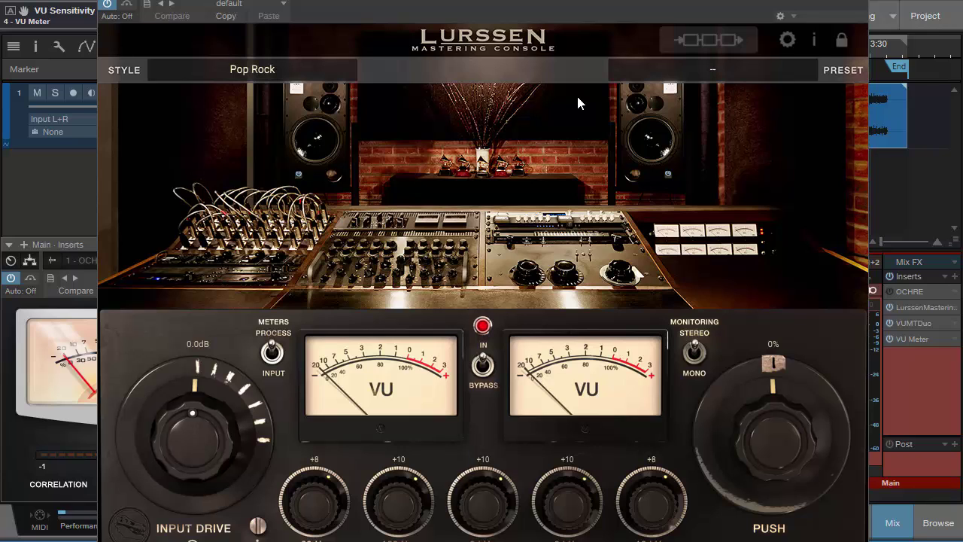
left_click_drag(602, 6, 583, 0)
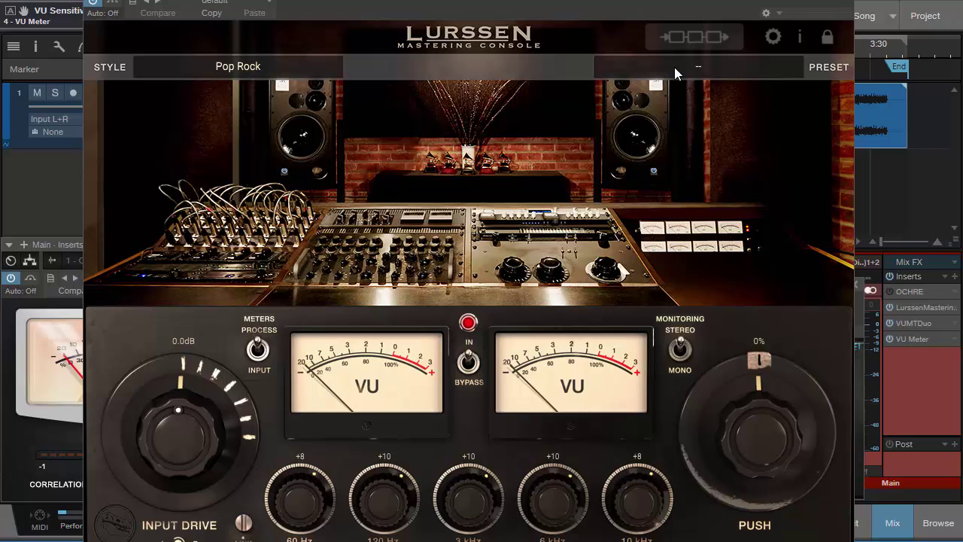
left_click(684, 42)
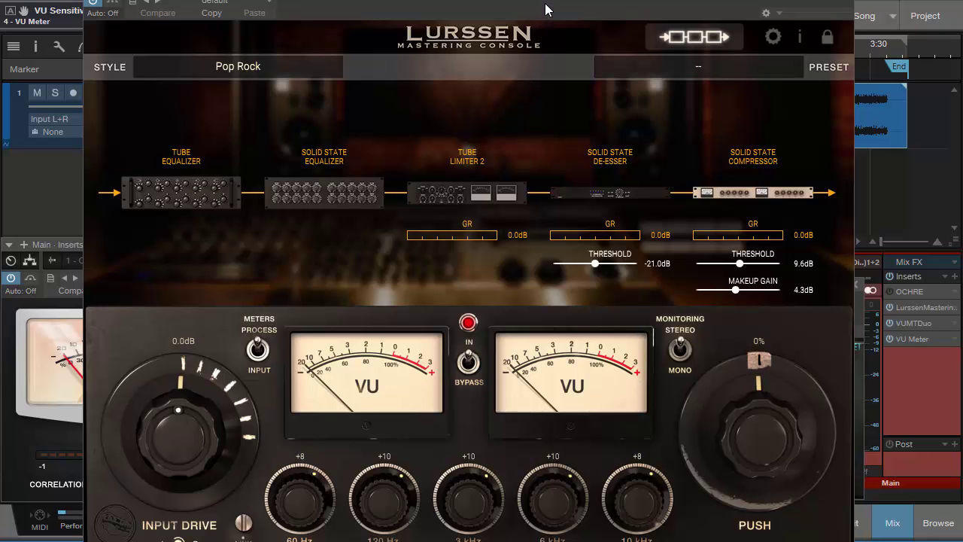
Step: Open the OCHRE insert on the Main channel and move its window low enough to uncover the Lurssen console
left_click_drag(545, 4, 369, 64)
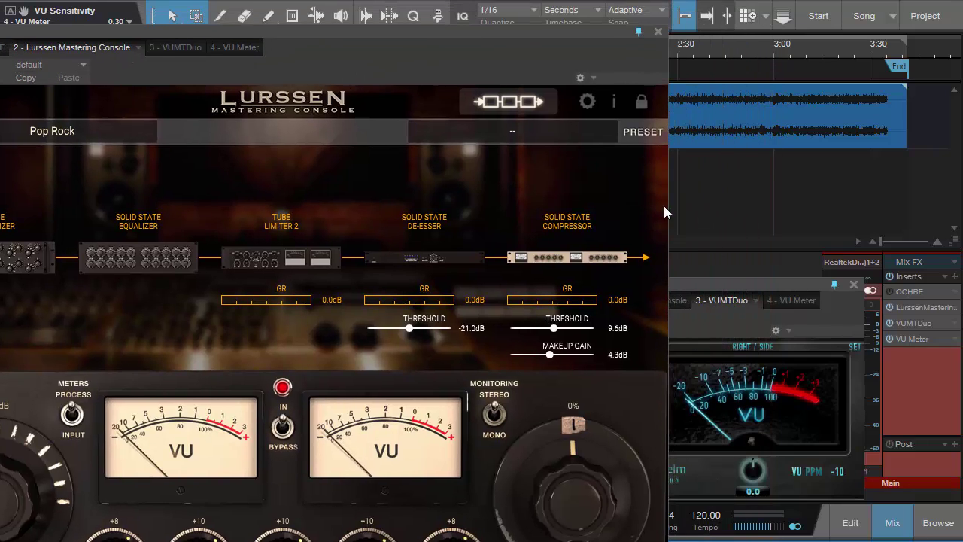
left_click(910, 291)
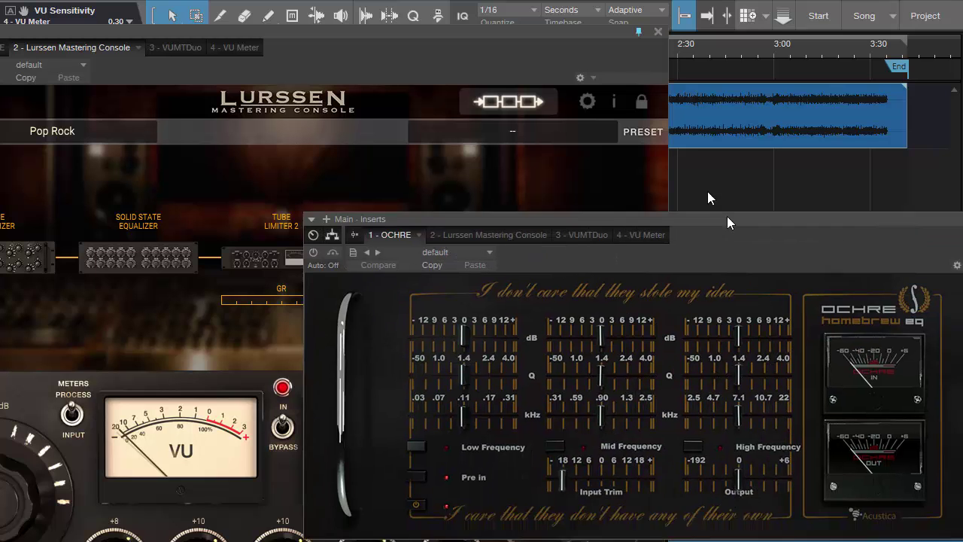
left_click_drag(707, 198, 586, 93)
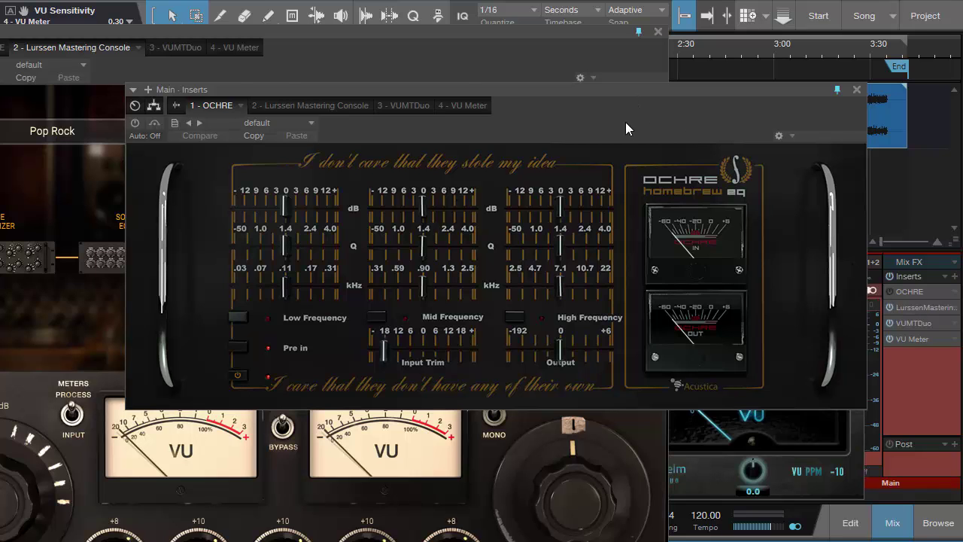
left_click_drag(626, 93, 639, 450)
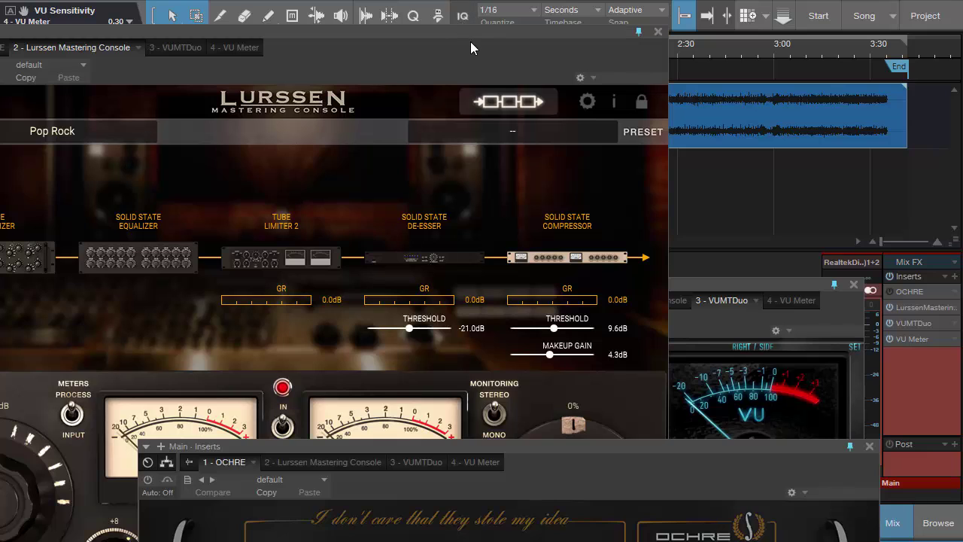
Step: Examine the Lurssen console and the OCHRE EQ in turn, and move both windows away to uncover the VU meters
left_click_drag(470, 40, 686, 0)
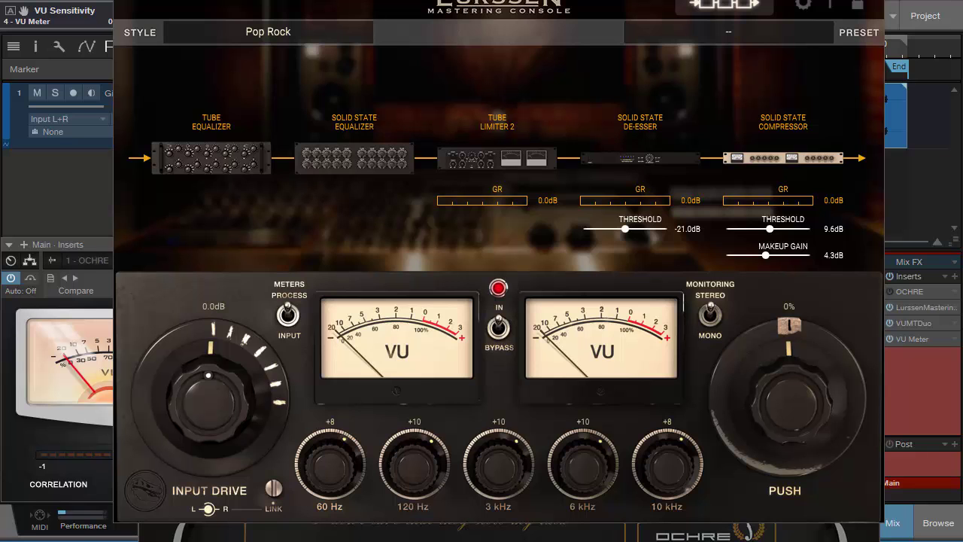
left_click(499, 527)
left_click_drag(517, 476, 472, 269)
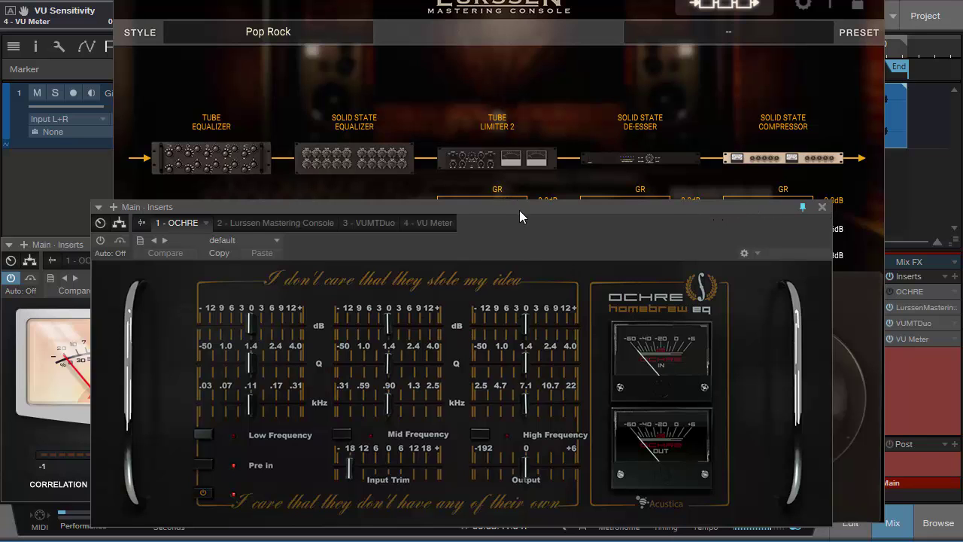
left_click_drag(519, 210, 555, 482)
left_click(604, 79)
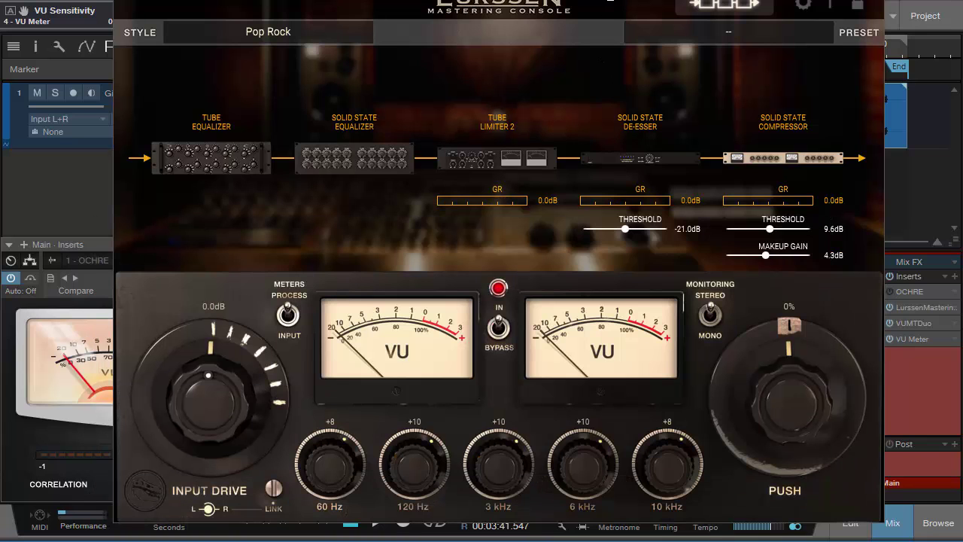
left_click_drag(612, 0, 546, 541)
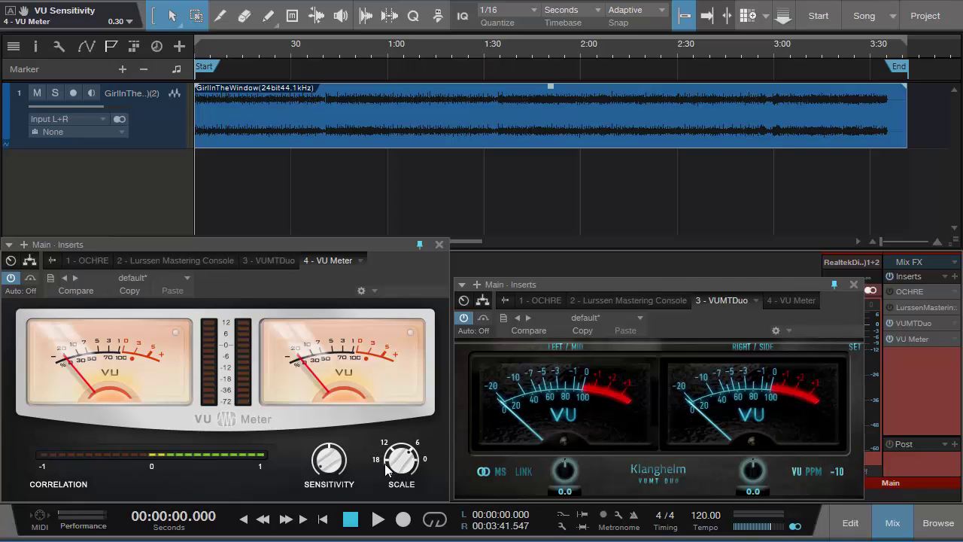
Step: Play the song without processing, jumping to several points up to about 3:30 to check both VU meters, and stop playback
left_click(378, 519)
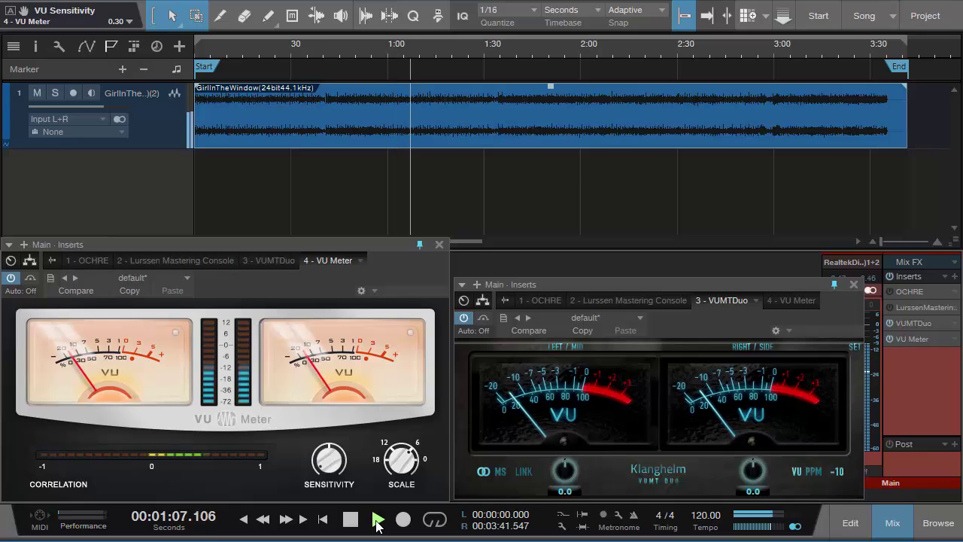
left_click(515, 53)
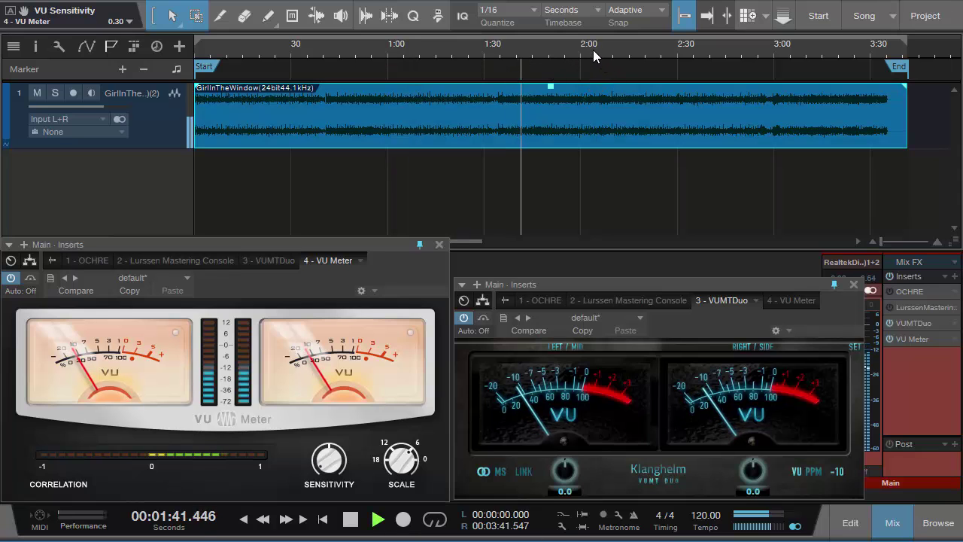
left_click(613, 51)
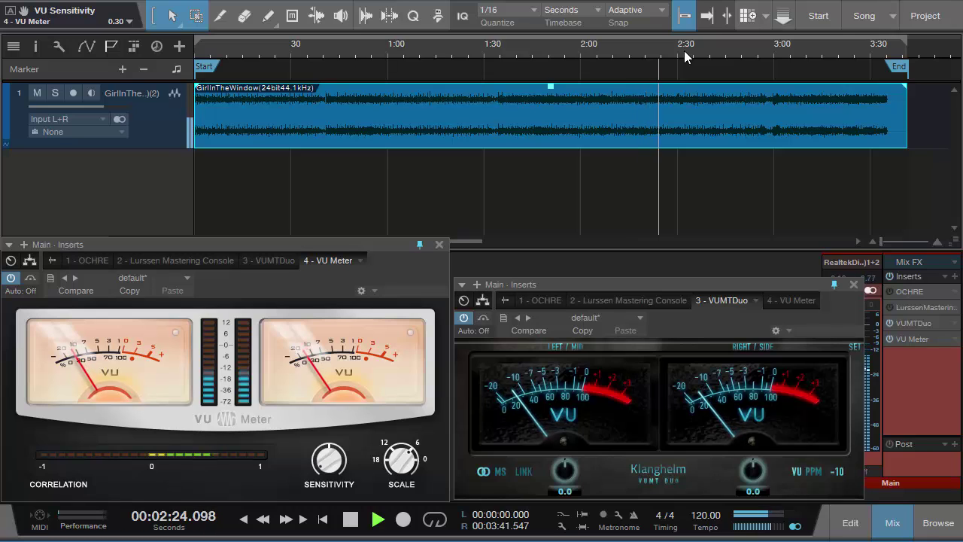
left_click(718, 54)
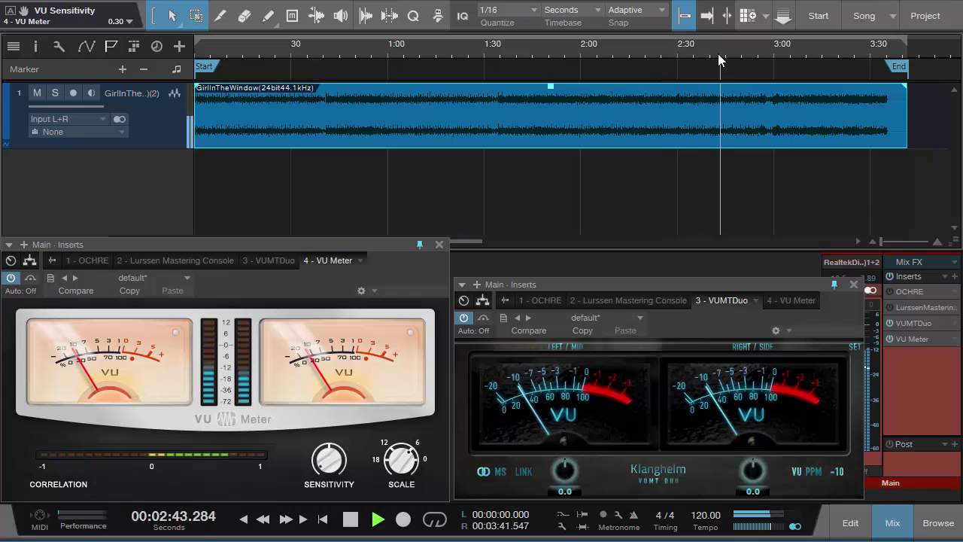
left_click(805, 57)
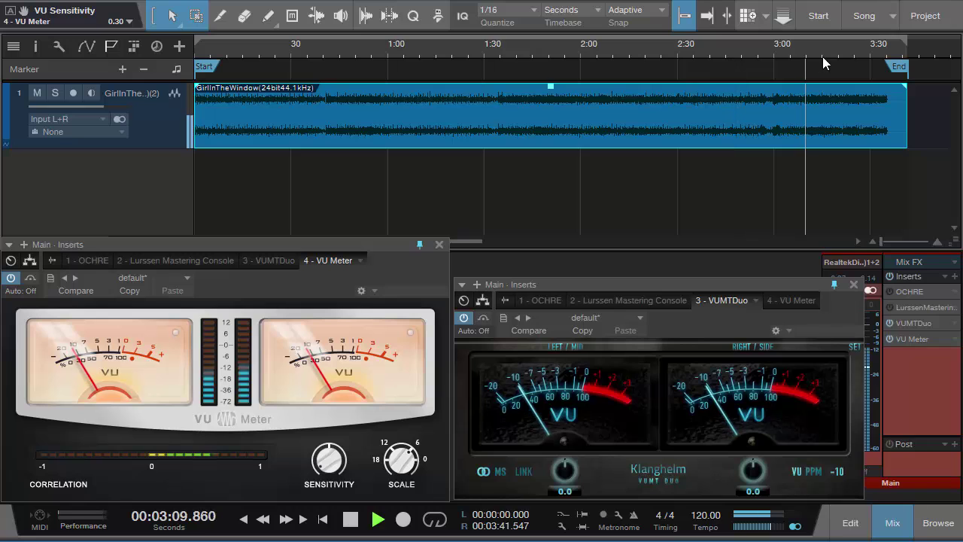
left_click(837, 54)
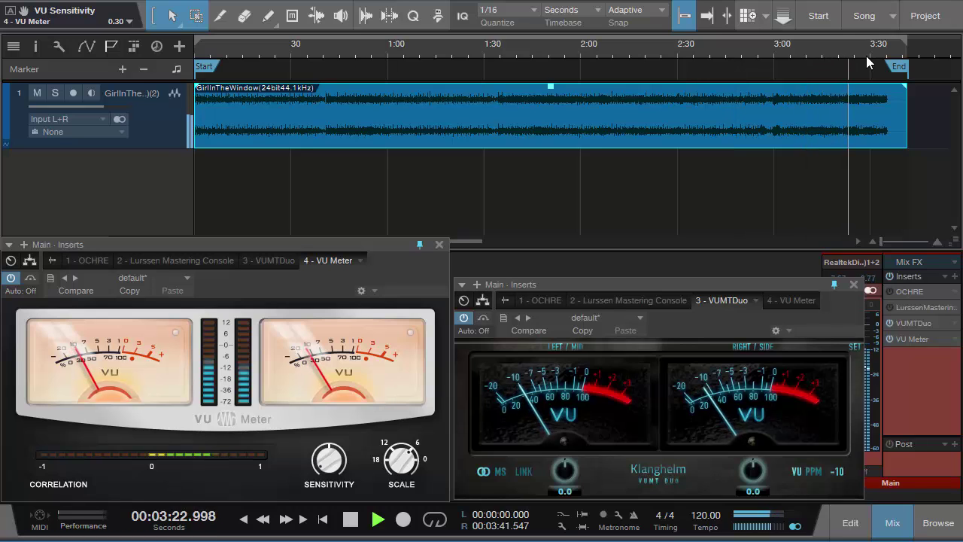
left_click(867, 56)
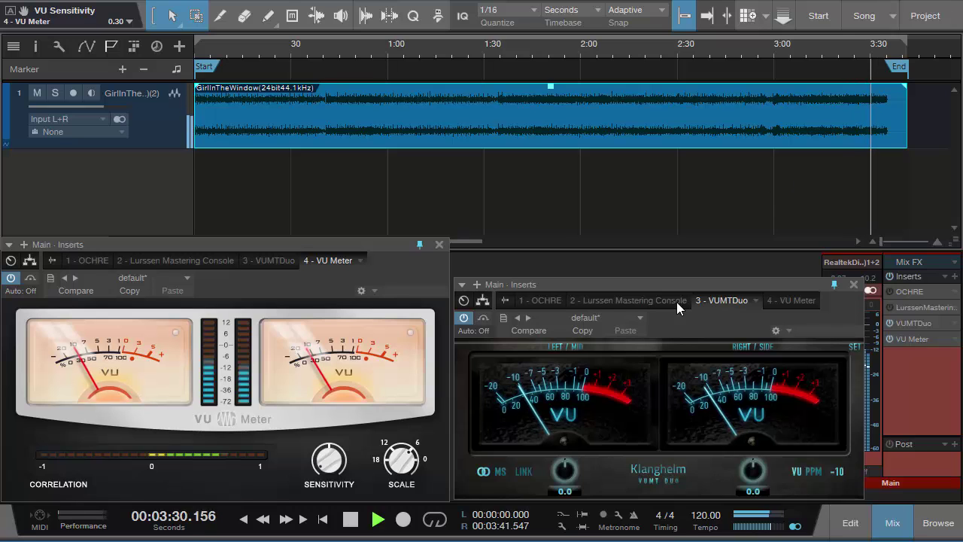
left_click(742, 54)
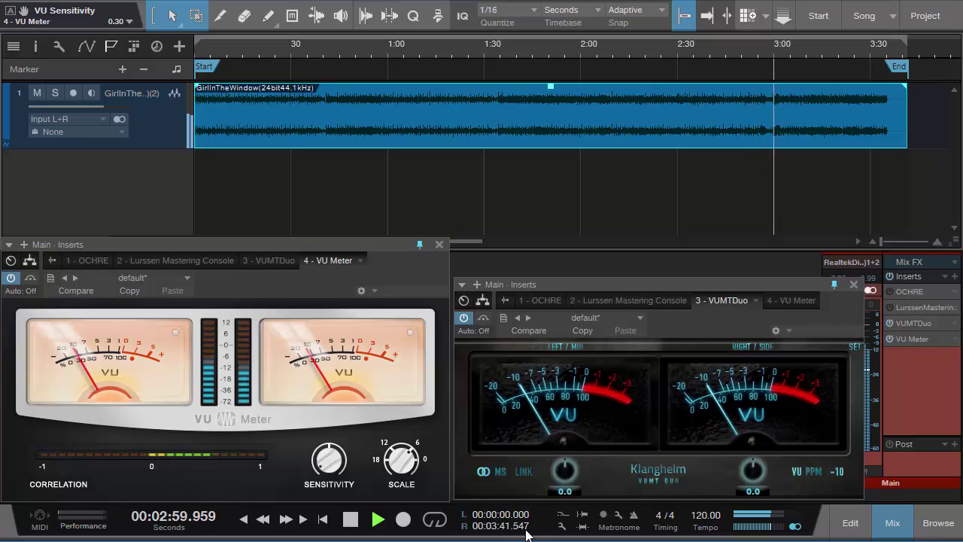
left_click(351, 520)
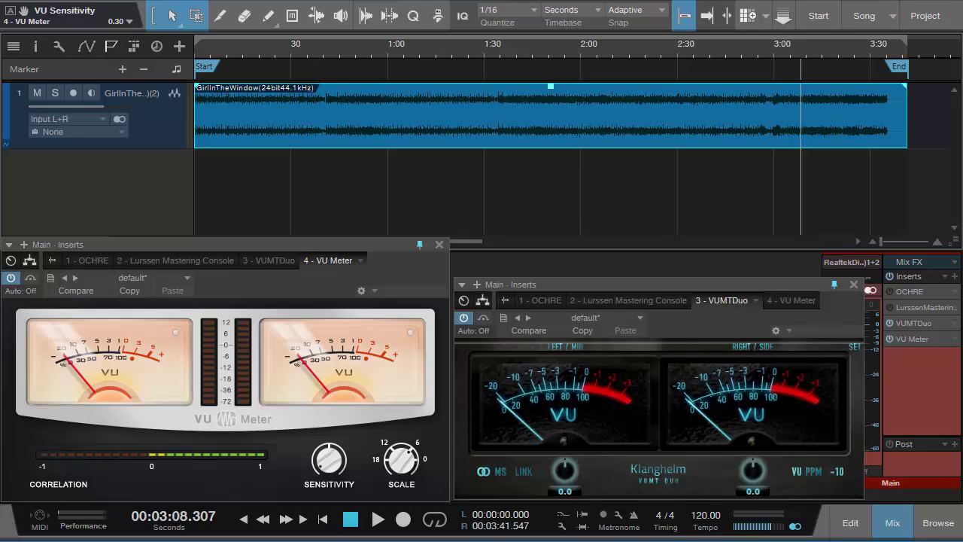
Step: Bring the Lurssen Mastering Console back into view and activate the plug-in
left_click_drag(482, 539, 578, 0)
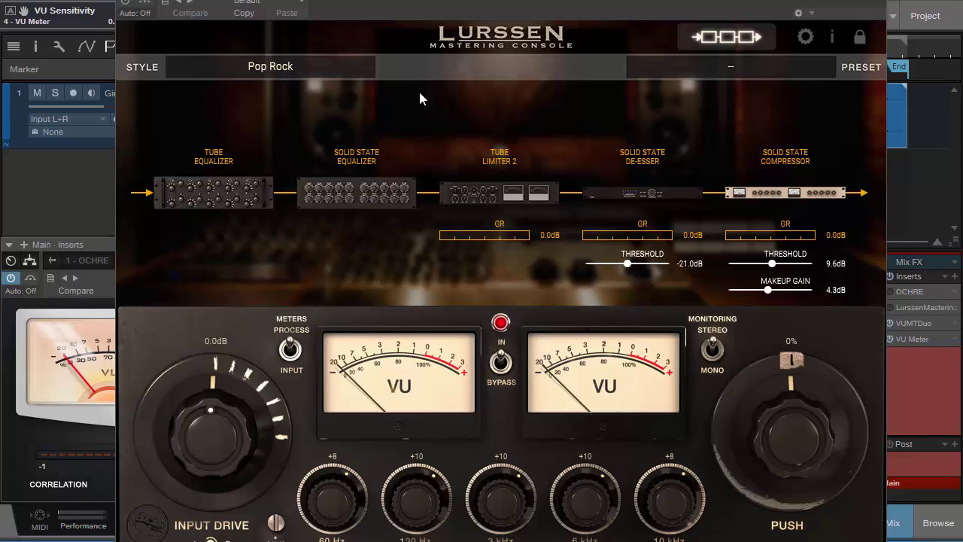
left_click(125, 3)
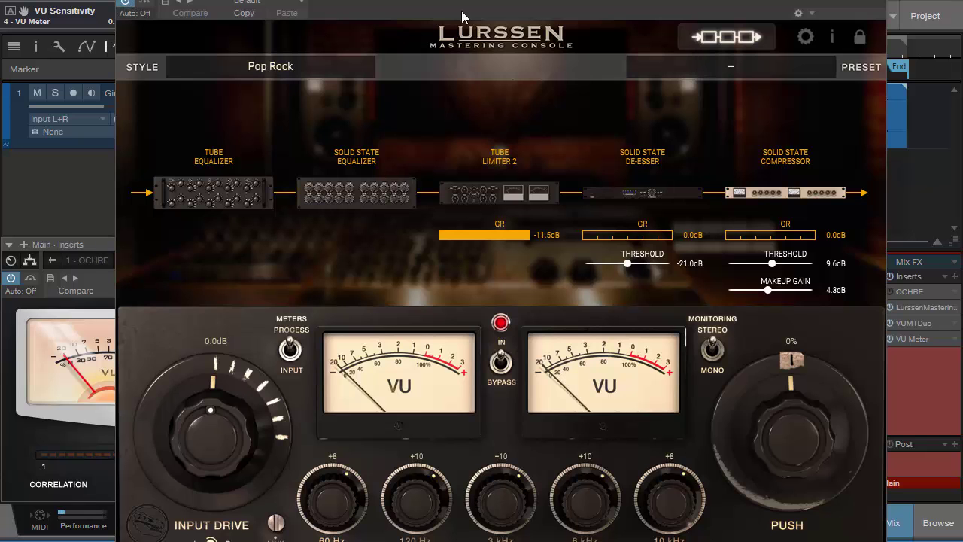
mouse_move(617, 0)
left_mouse_down()
mouse_move(651, 32)
mouse_move(645, 76)
mouse_move(607, 12)
left_mouse_up()
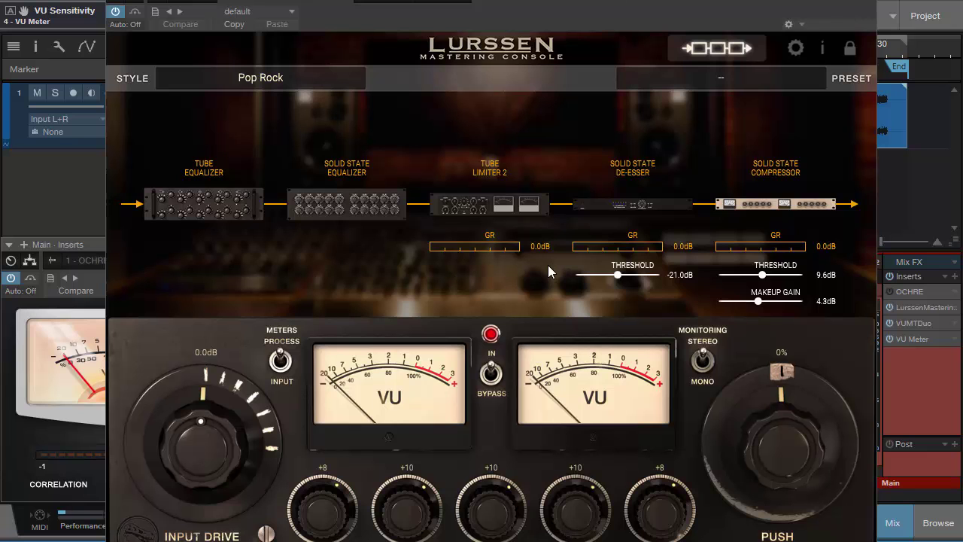
Step: Play the song from about 0:33 through the Lurssen console and check the VU meters and the console's gain reduction
left_click_drag(620, 0, 545, 473)
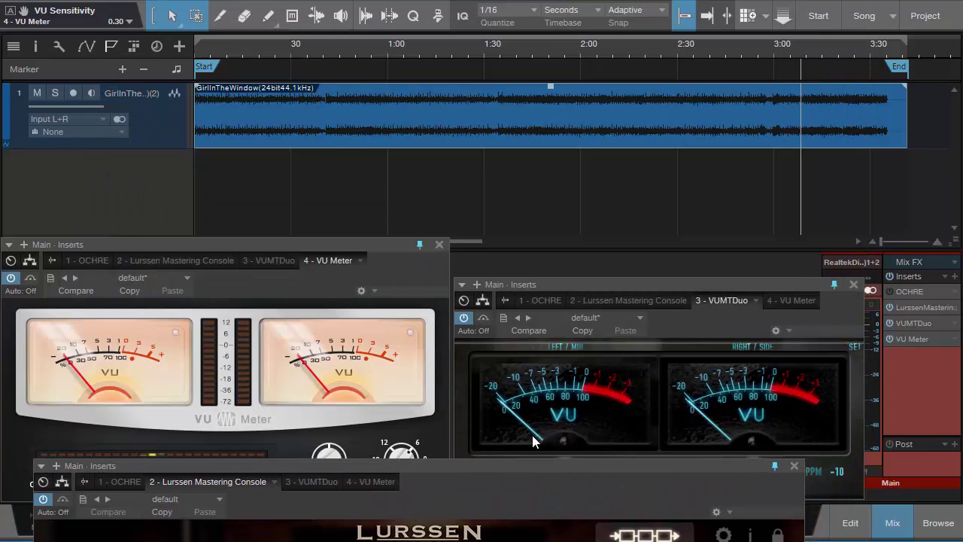
left_click(300, 57)
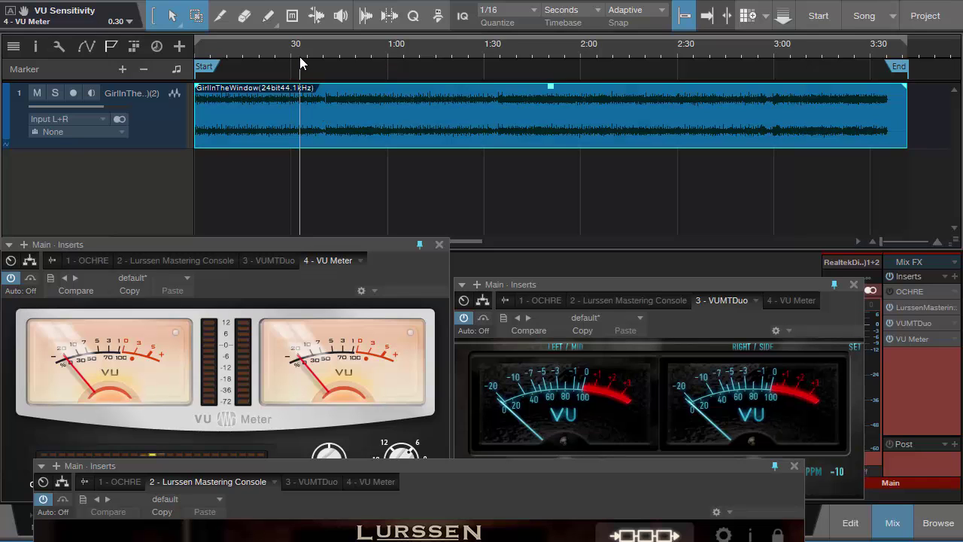
key("space")
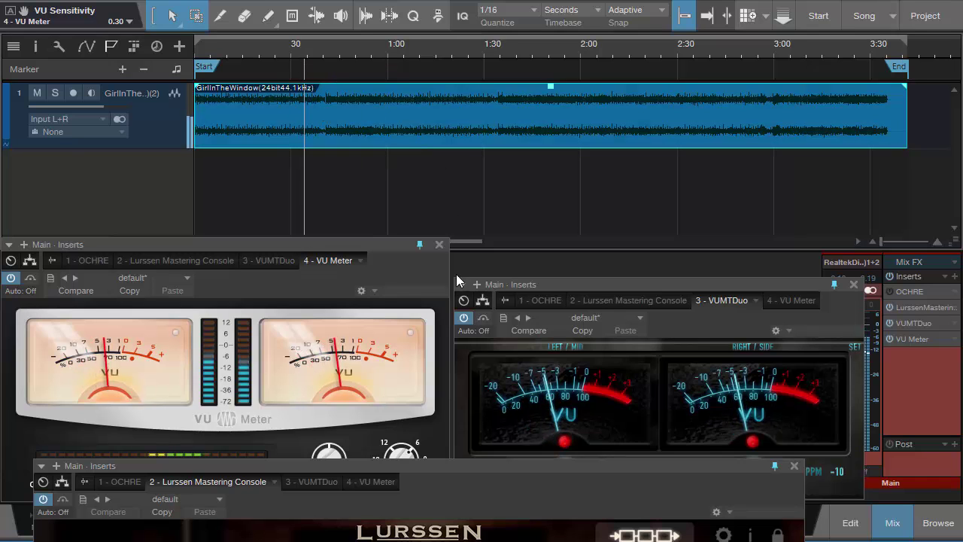
left_click_drag(449, 470, 495, 0)
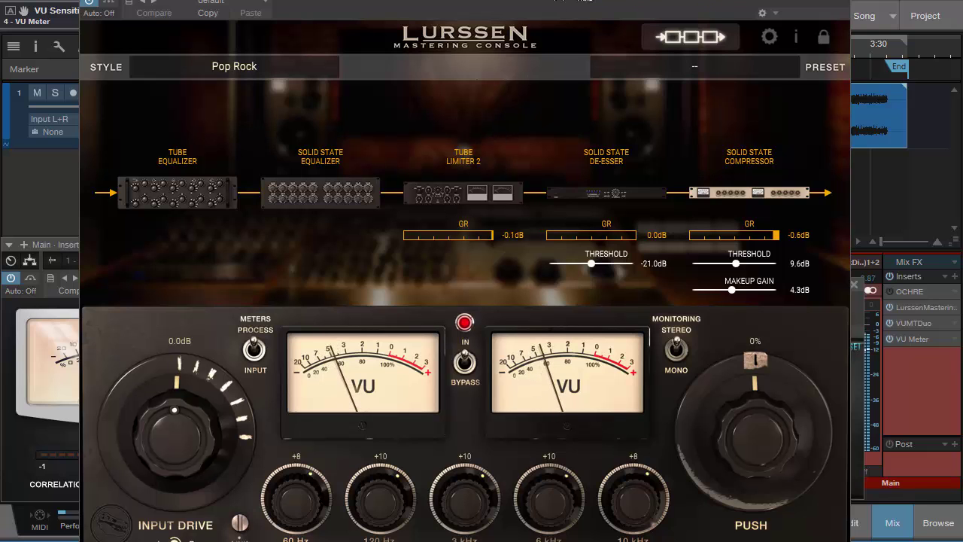
left_click_drag(587, 1, 651, 0)
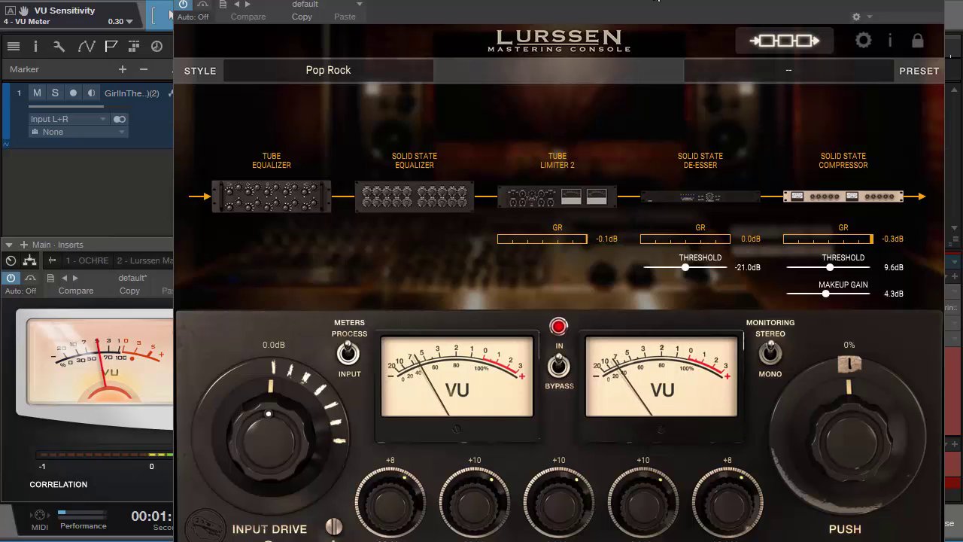
Step: Audition the Pop Rock (Warmer) style on the Lurssen console, and set the style to Pop Rock (Brighter)
left_click(338, 71)
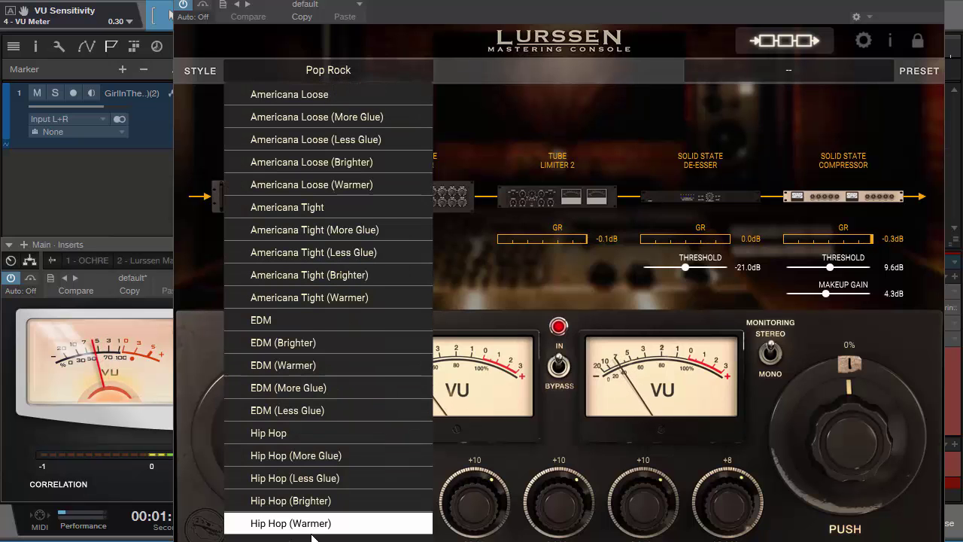
left_click(354, 540)
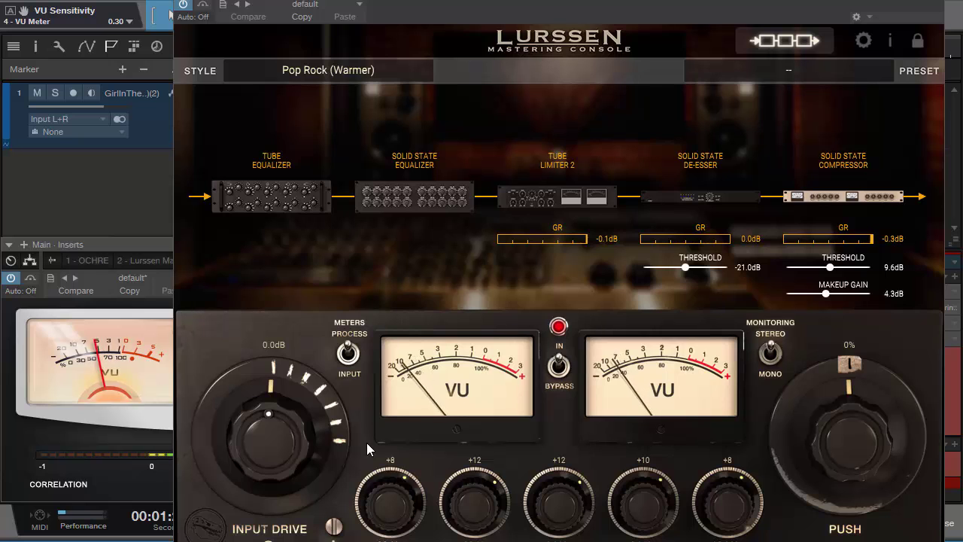
left_click(305, 70)
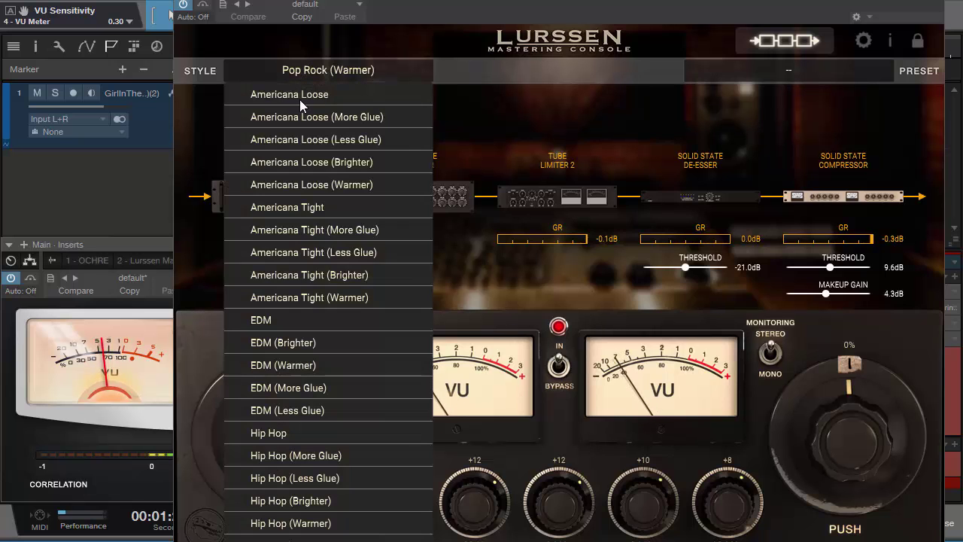
left_click(328, 541)
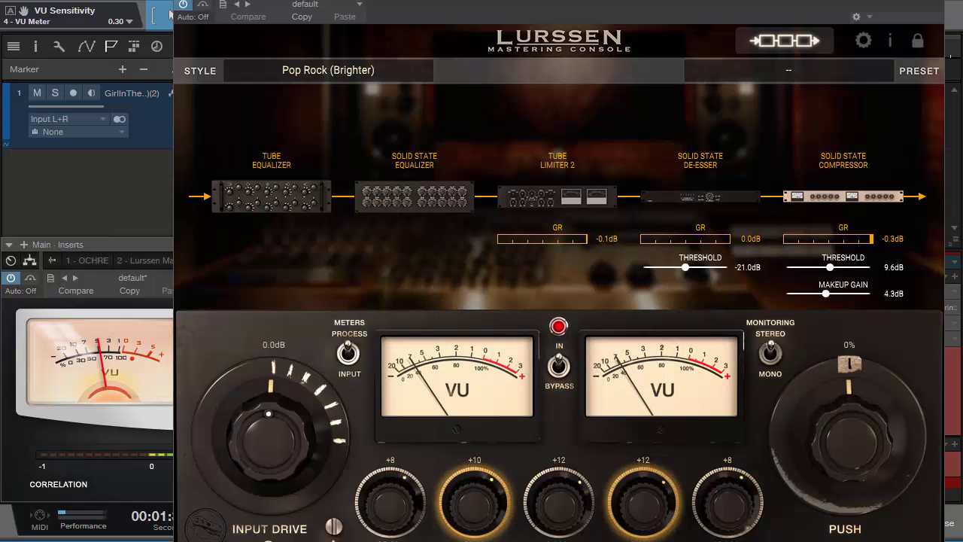
Step: Audition the Pop Rock (Less Glue), Pop Rock (More Glue) and Pop Rock (Warmer) styles on the Lurssen console while the song plays
left_click(329, 71)
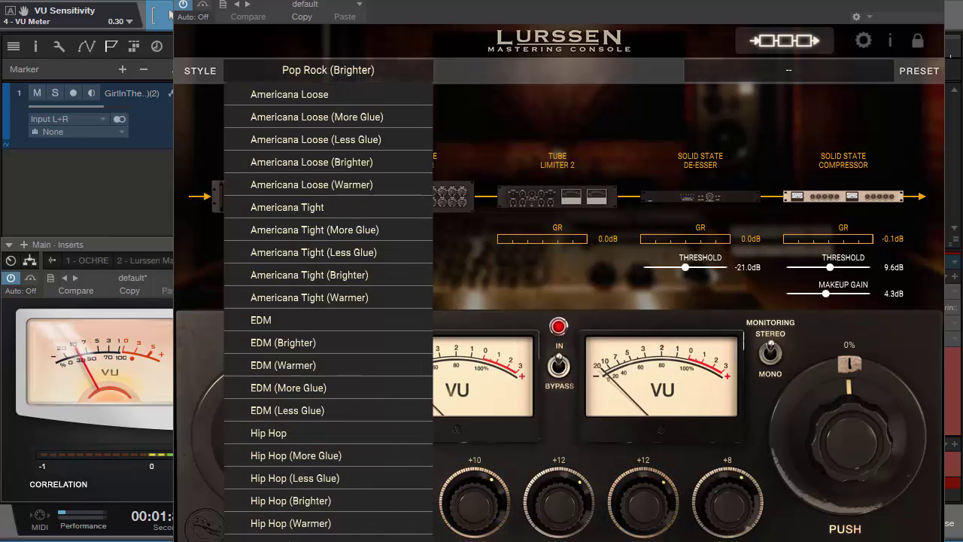
left_click(331, 540)
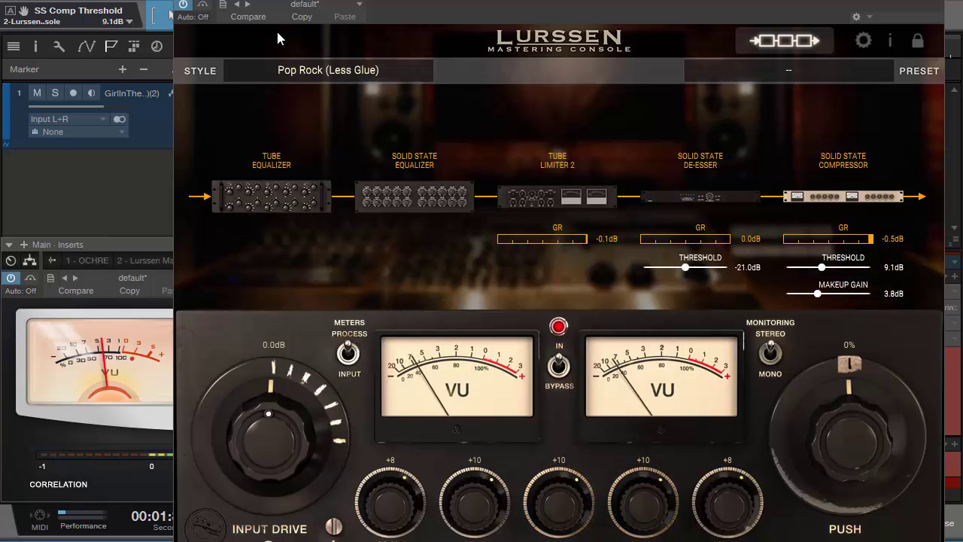
left_click(302, 70)
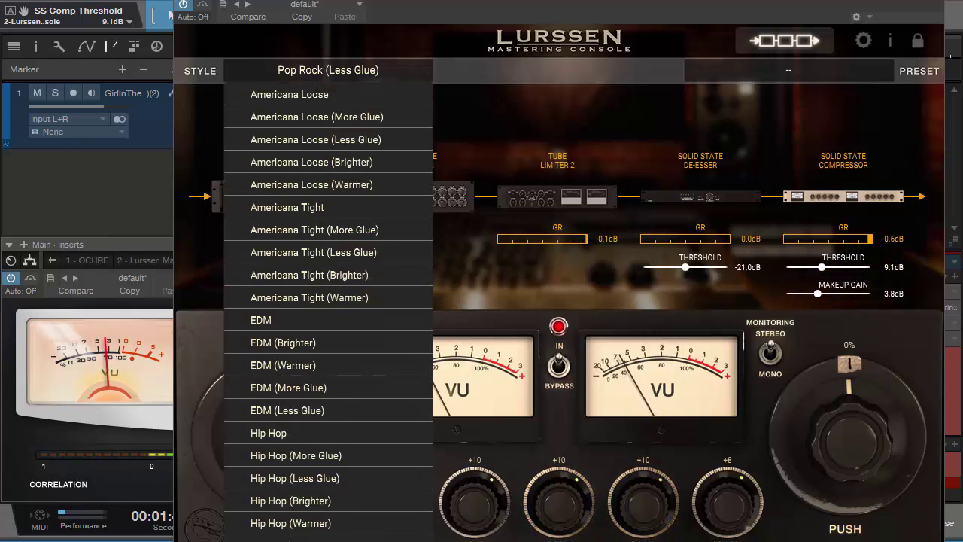
left_click(307, 540)
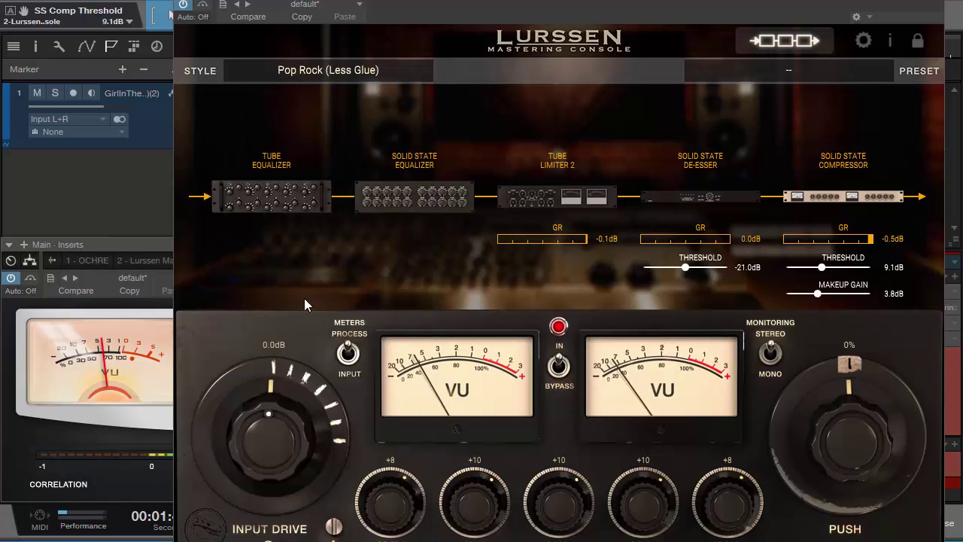
left_click(309, 69)
left_click(329, 539)
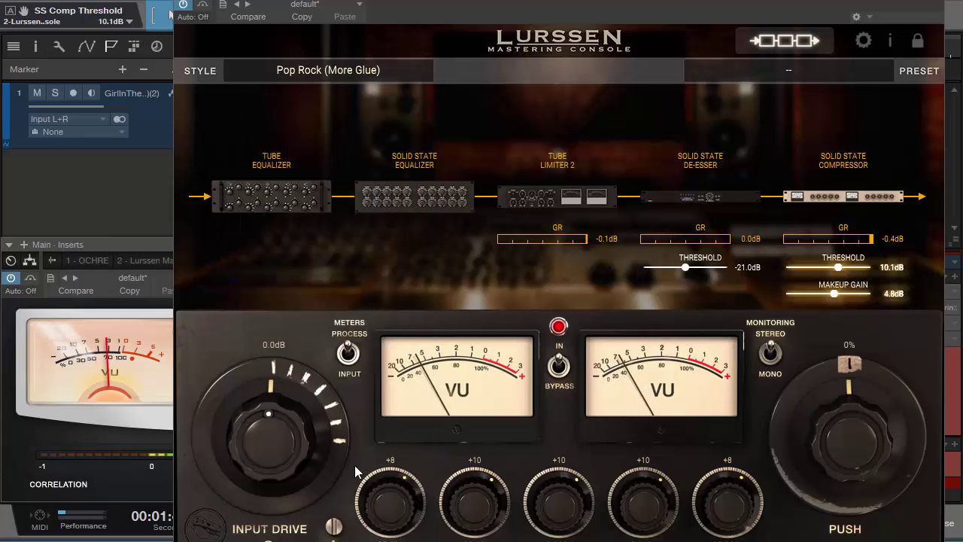
left_click(327, 68)
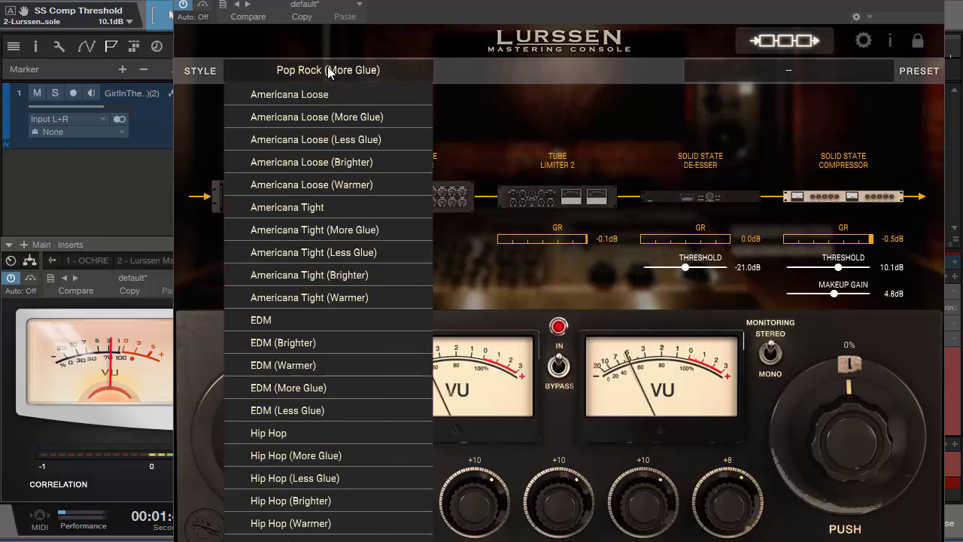
left_click(328, 540)
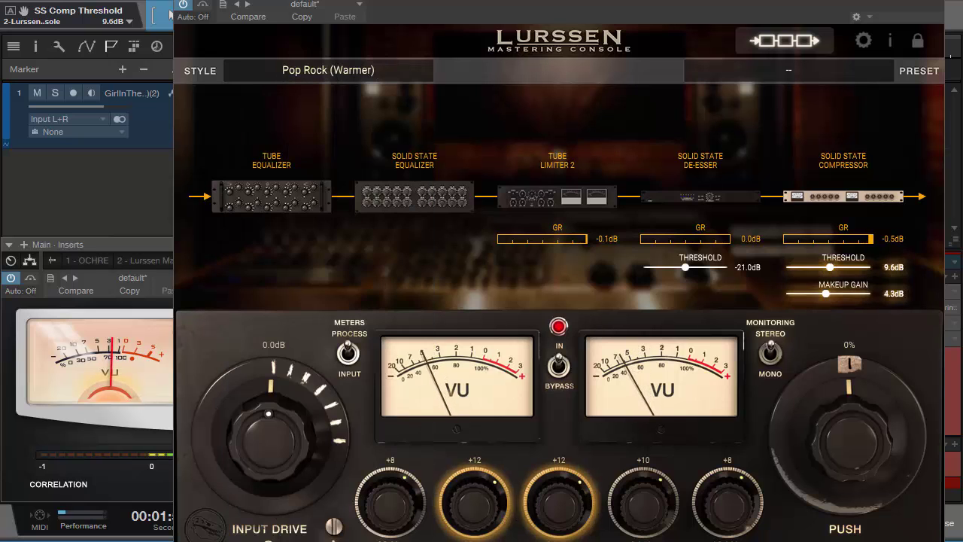
Step: Set the Lurssen console's style to Pop Rock (More Glue)
left_click(322, 70)
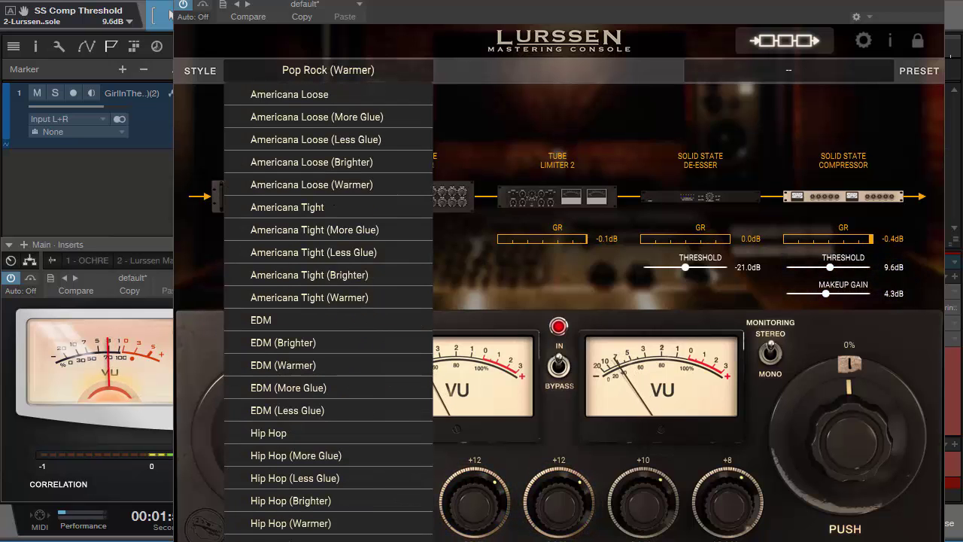
left_click(328, 540)
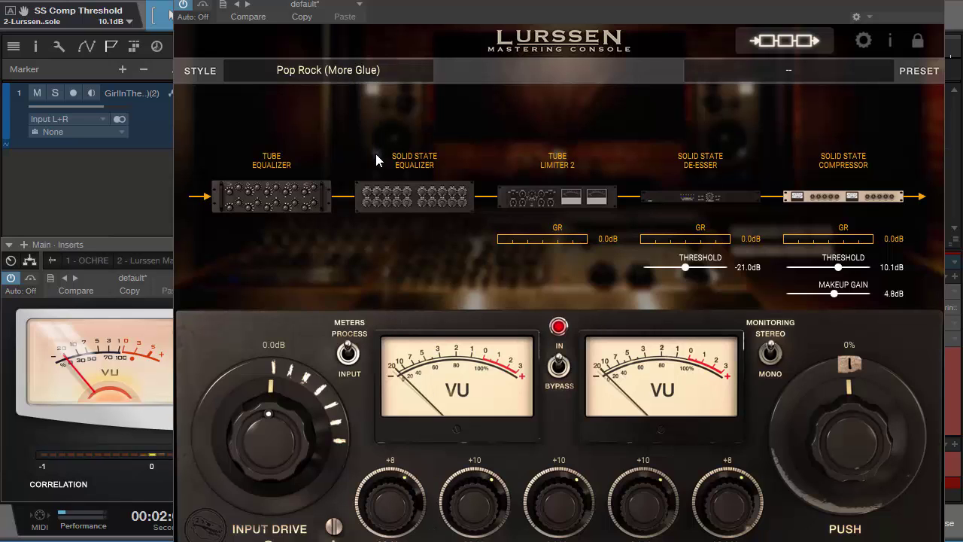
left_click(351, 72)
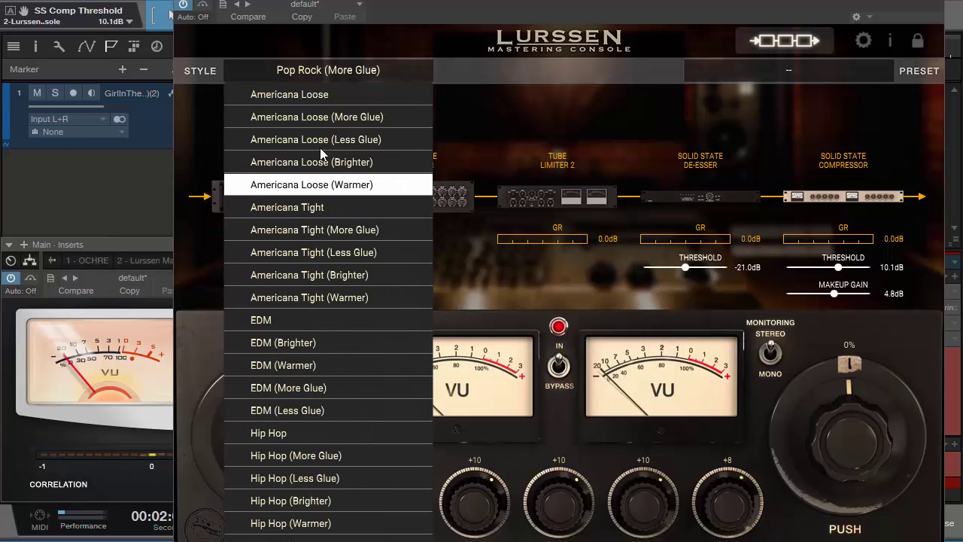
left_click(454, 74)
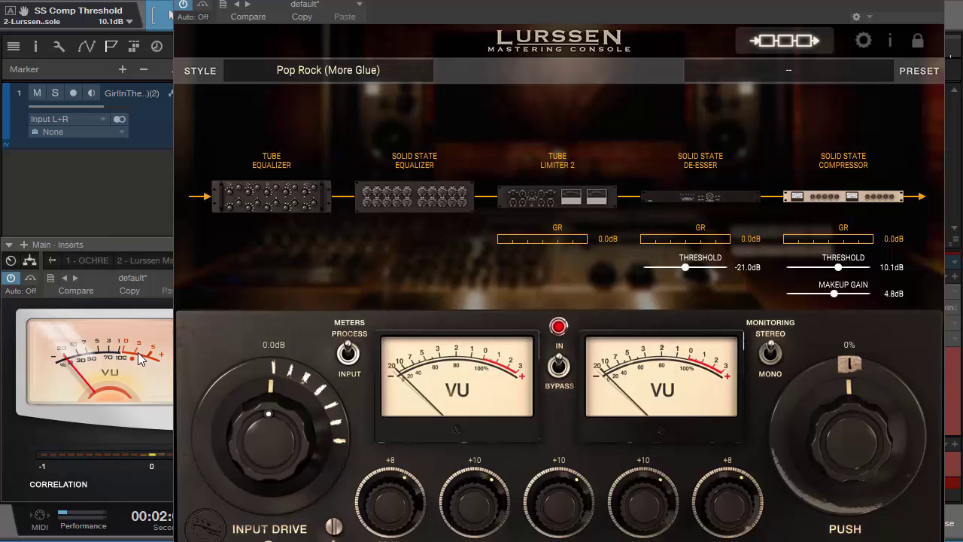
Step: Move the console clear of the VU meter and raise its Input Drive to 5.0 dB while playing the song from near the start
left_click_drag(512, 15, 628, 22)
left_click(220, 54)
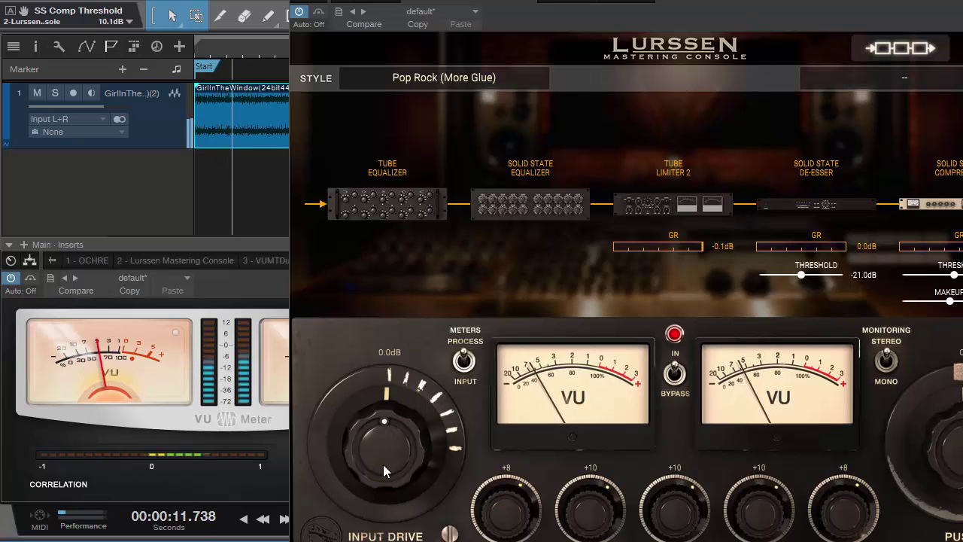
left_click_drag(383, 465, 379, 429)
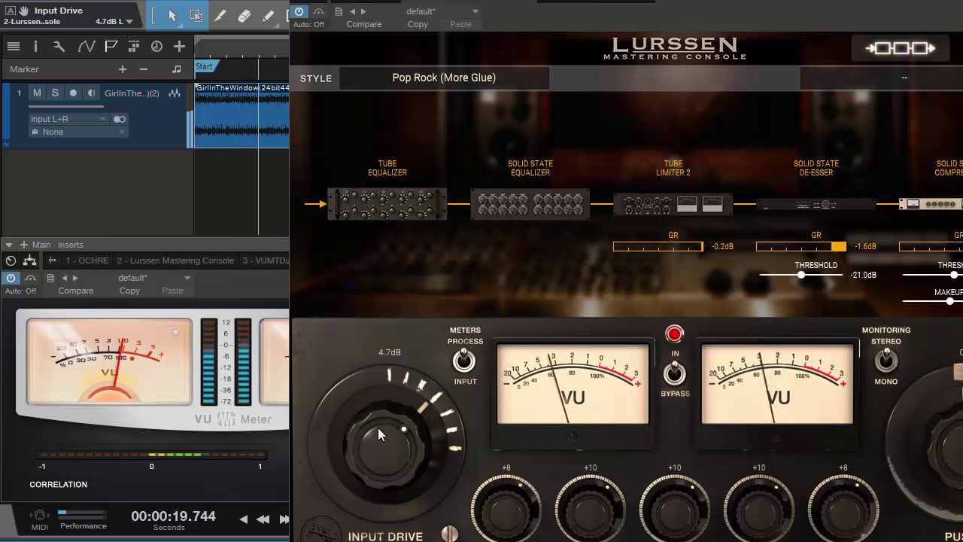
left_click_drag(379, 431, 376, 424)
scroll(377, 424, "up", 1)
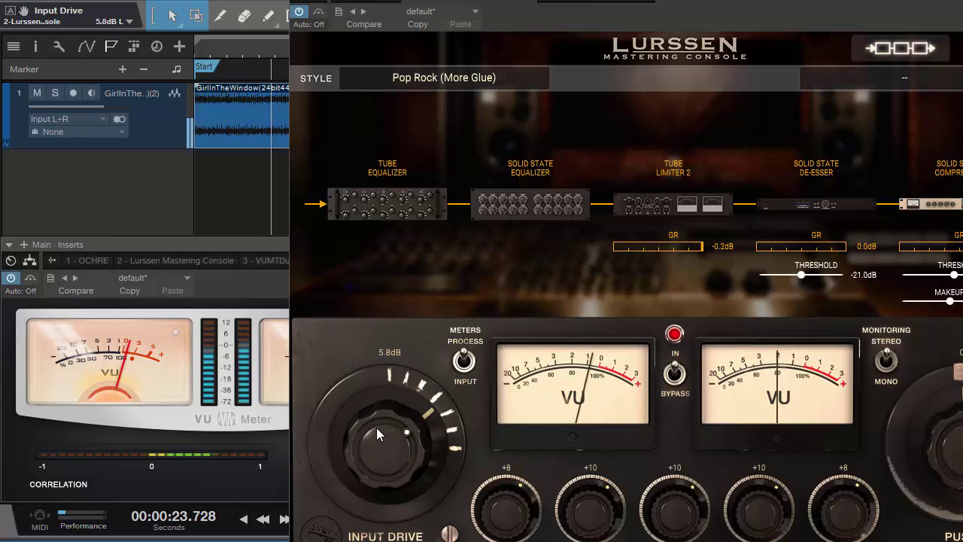
left_click_drag(376, 427, 374, 432)
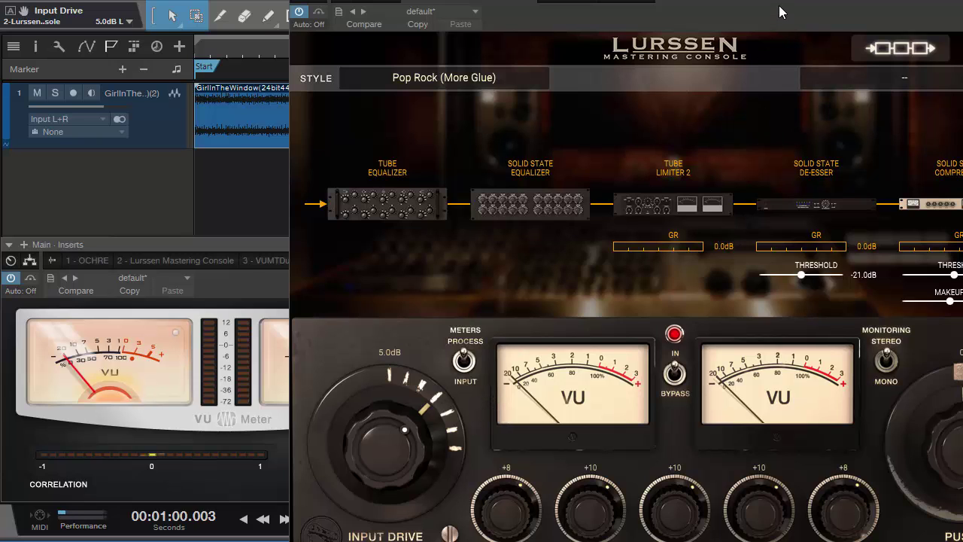
Step: Reposition the console so its full EQ section shows beside the VU meter, and play the song from about 0:15
mouse_move(777, 12)
left_mouse_down()
mouse_move(920, 208)
mouse_move(901, 262)
mouse_move(842, 0)
mouse_move(779, 0)
left_mouse_up()
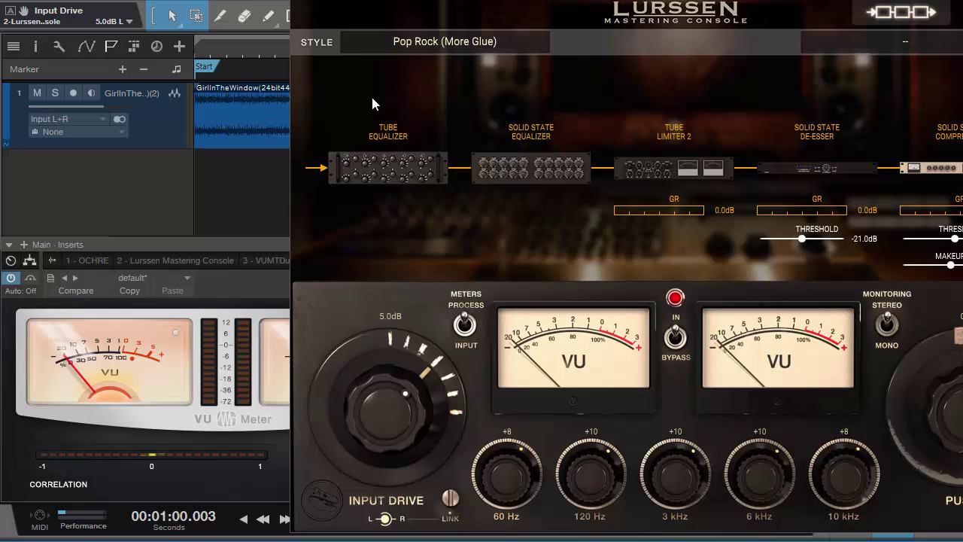
left_click(252, 59)
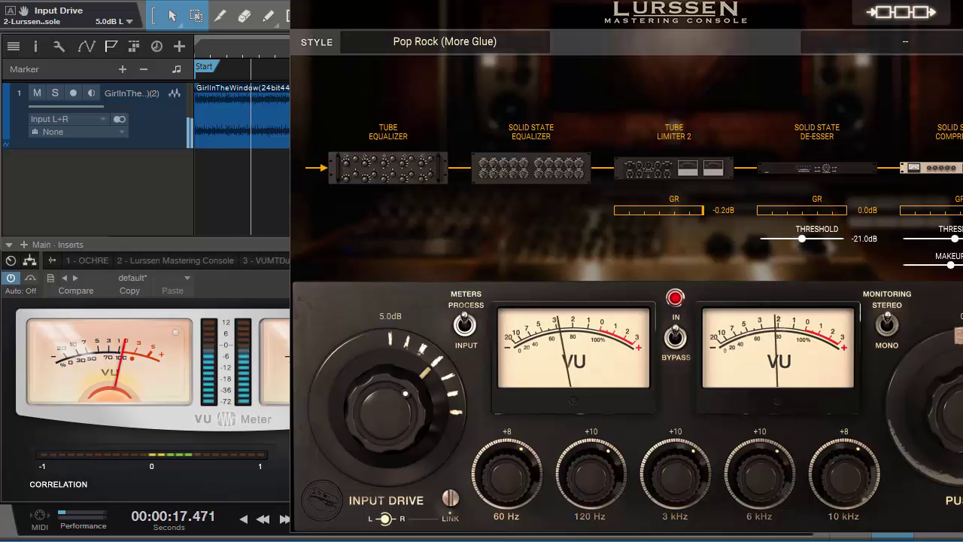
left_click_drag(722, 2, 685, 0)
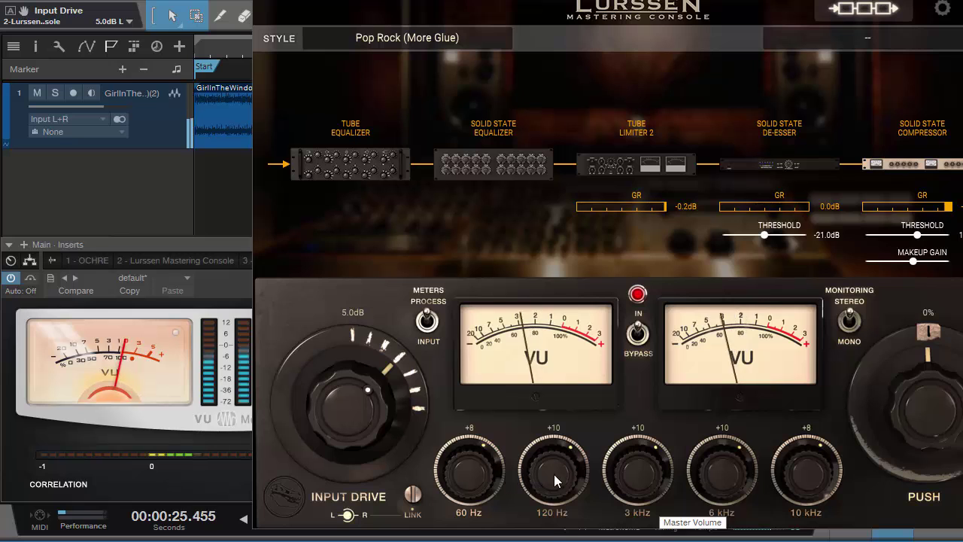
Step: Set the console's EQ to +10 at 60 Hz, +12 at 120 Hz, +5 at 3 kHz, +18 at 6 kHz and +18 at 10 kHz
left_click_drag(619, 480, 623, 503)
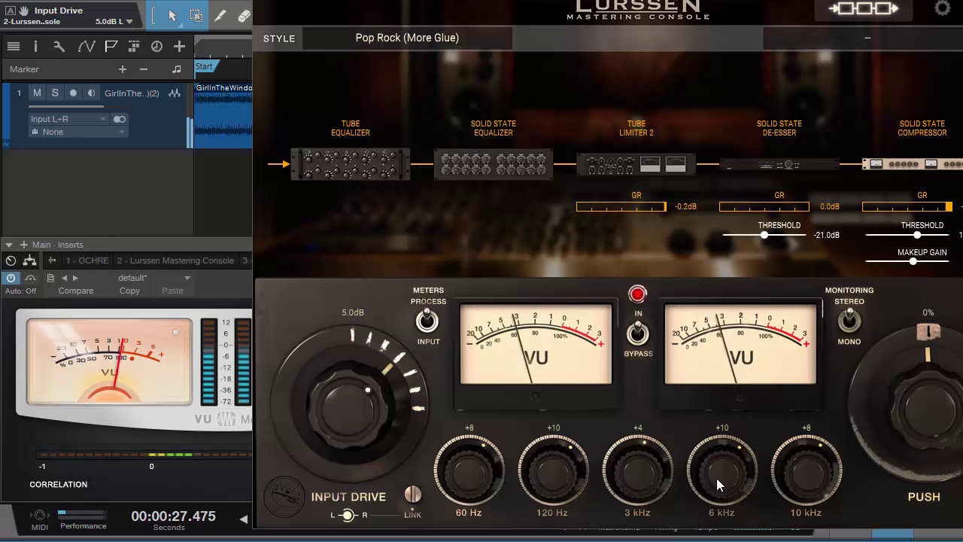
left_click_drag(723, 474, 799, 456)
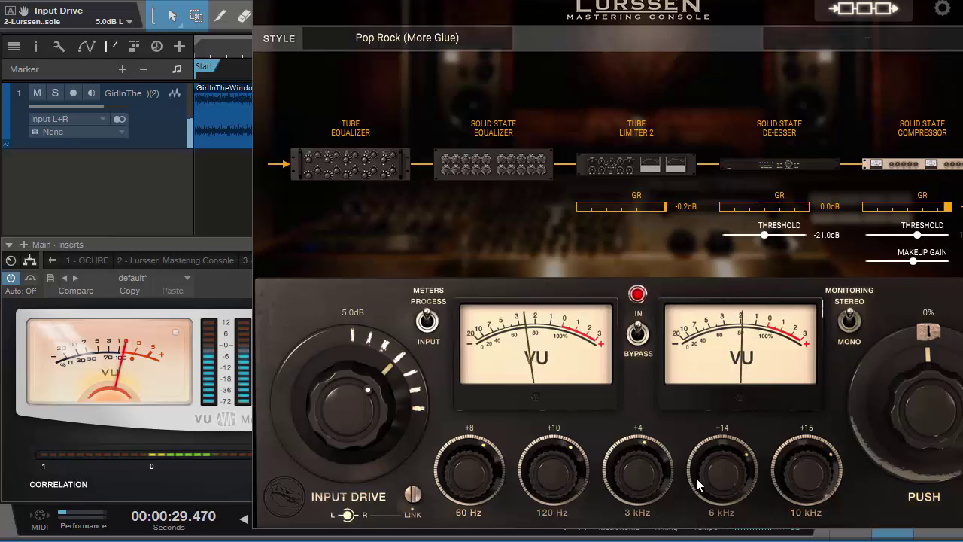
left_click_drag(697, 478, 726, 477)
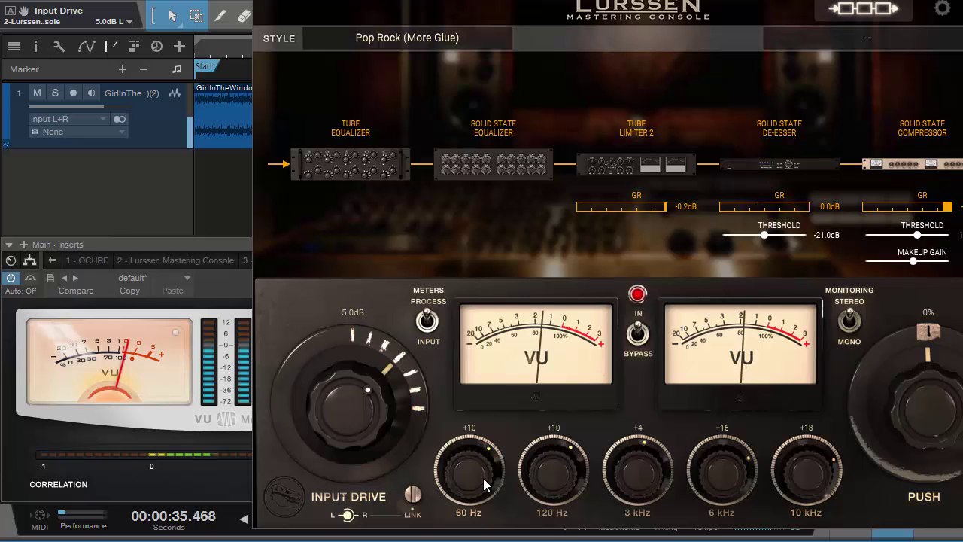
left_click_drag(553, 484, 556, 472)
left_click_drag(623, 483, 711, 476)
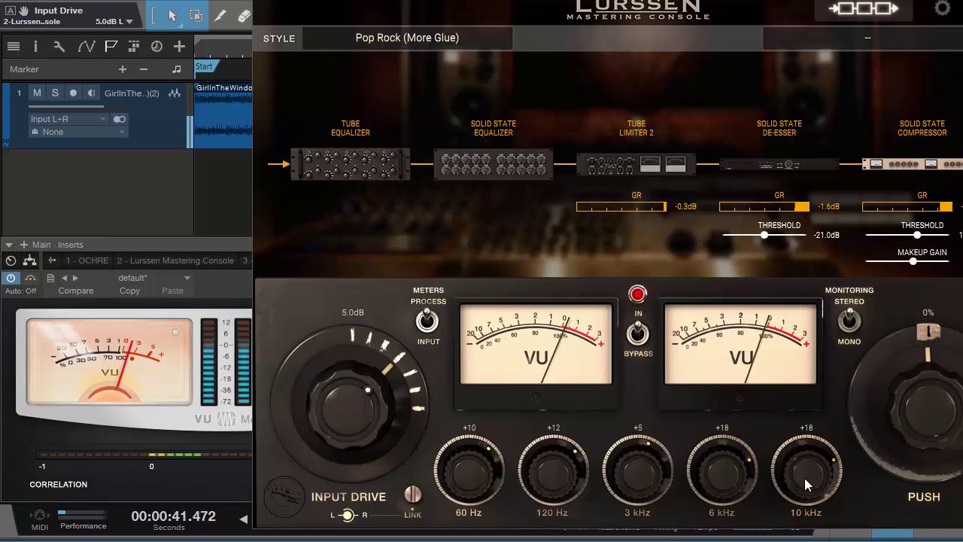
Step: Fine-tune the EQ to +12 at 60 Hz, +11 at 120 Hz, +18 at 6 kHz and +12 at 10 kHz, and stop playback
left_click_drag(737, 475, 731, 476)
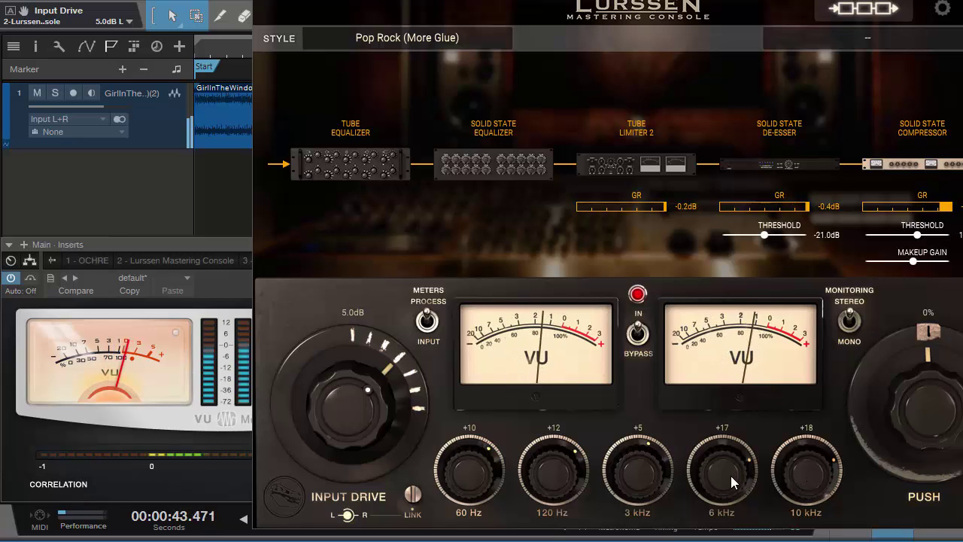
left_click_drag(805, 476, 789, 496)
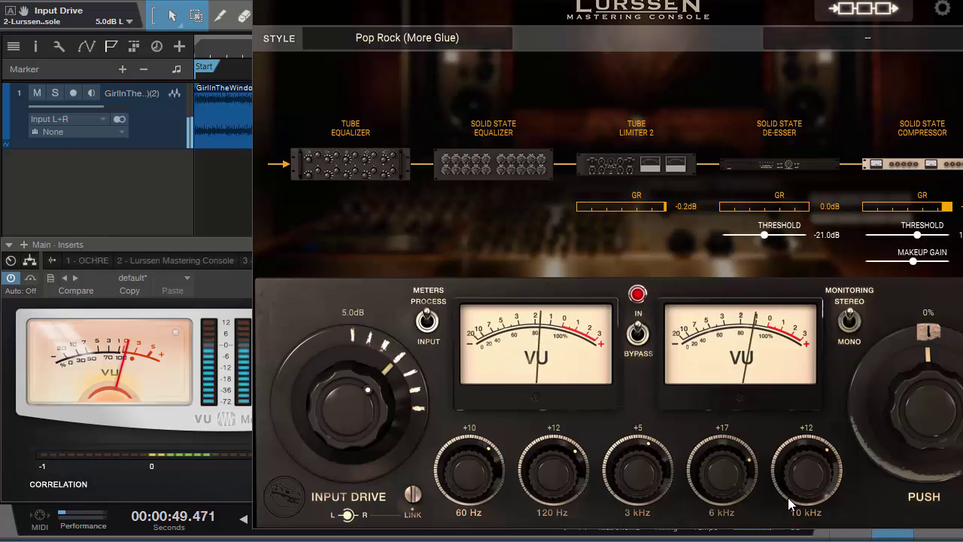
left_click_drag(733, 483, 720, 475)
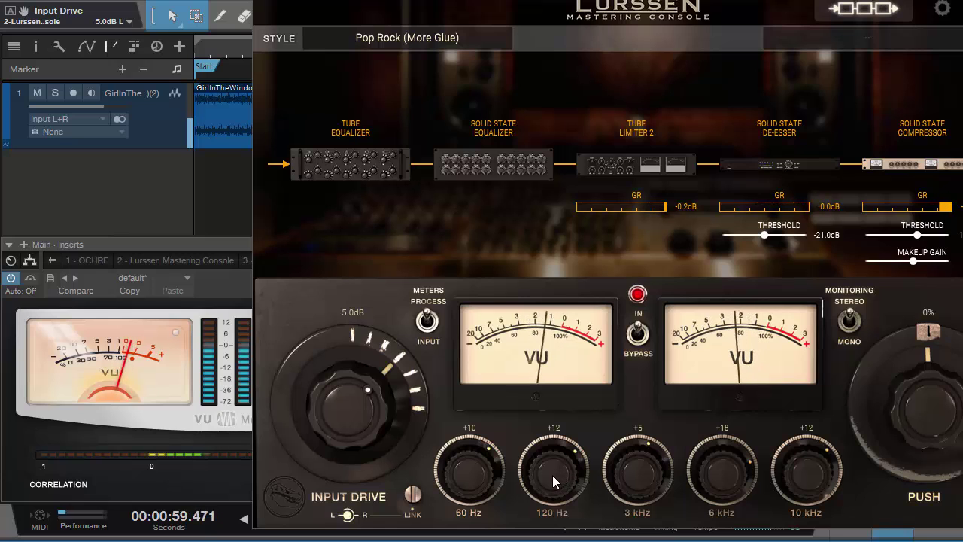
left_click_drag(550, 479, 549, 491)
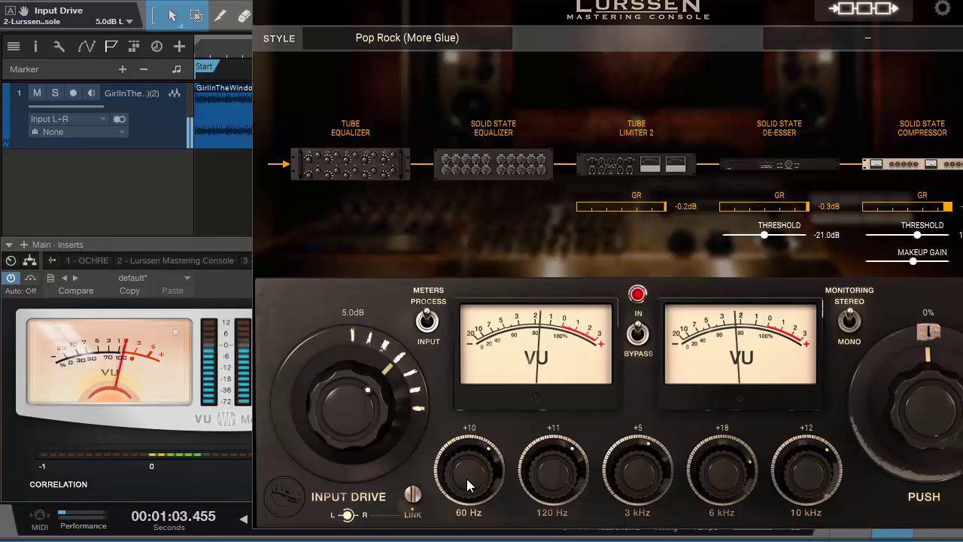
left_click_drag(467, 479, 463, 473)
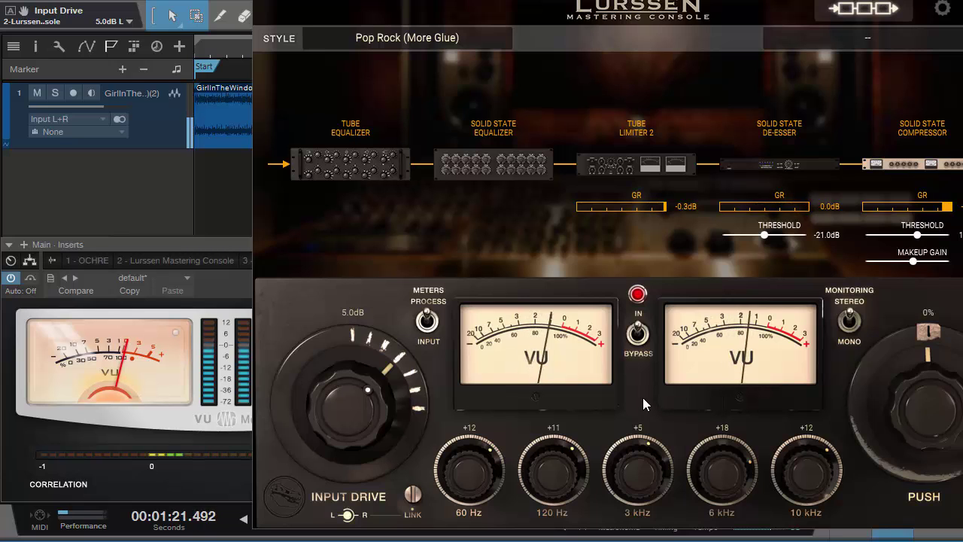
key("space")
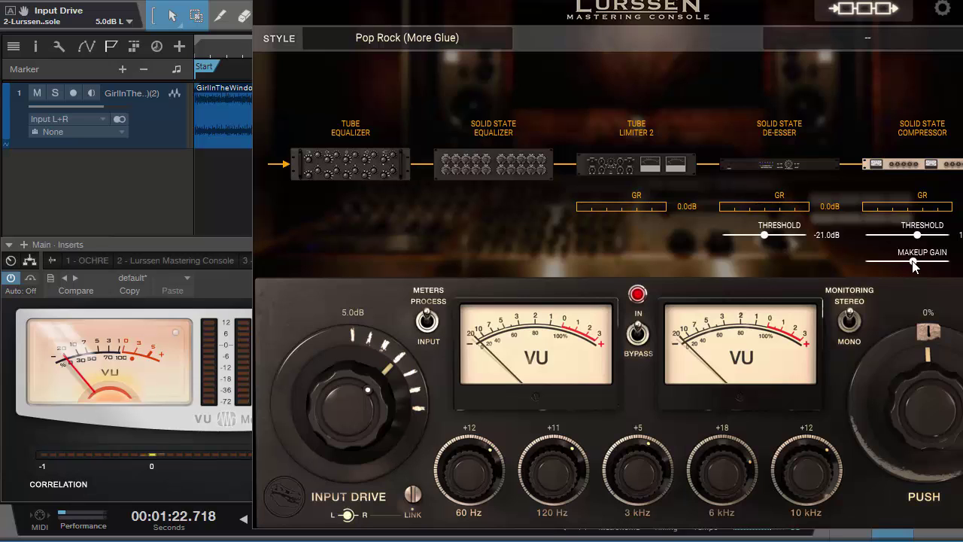
Step: Set the compressor's makeup gain to 2.0 dB and the Input Drive to 6.0 dB, and play the song from about 0:11
left_click_drag(918, 263, 906, 263)
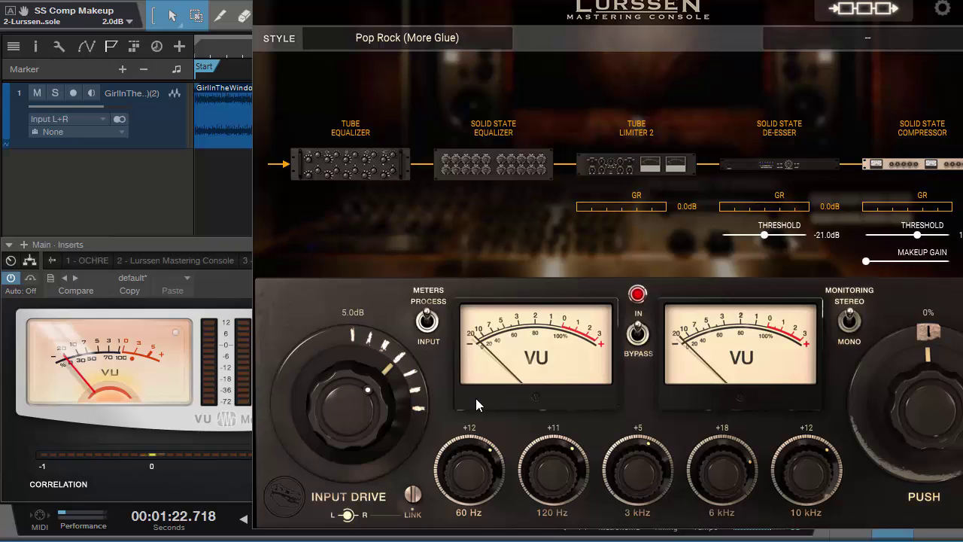
left_click_drag(344, 414, 339, 409)
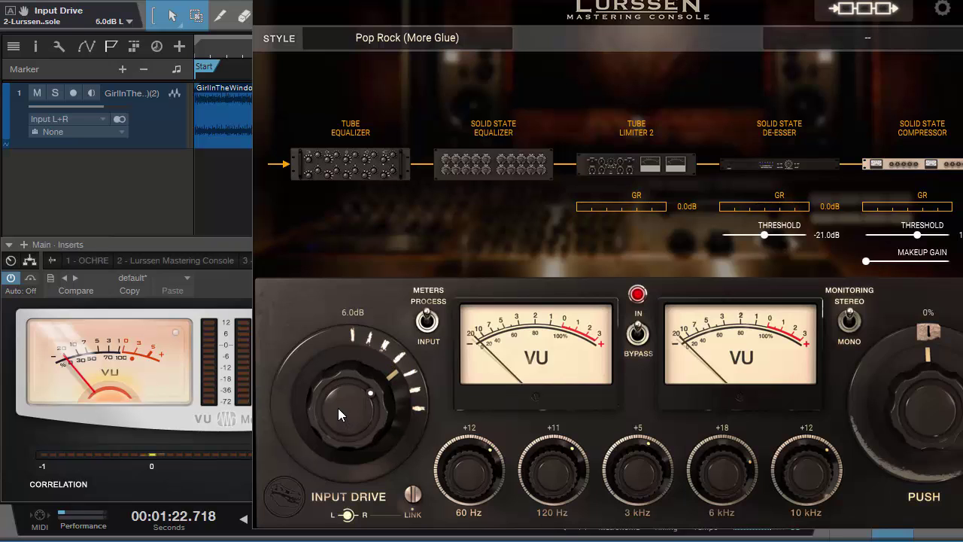
left_click(231, 60)
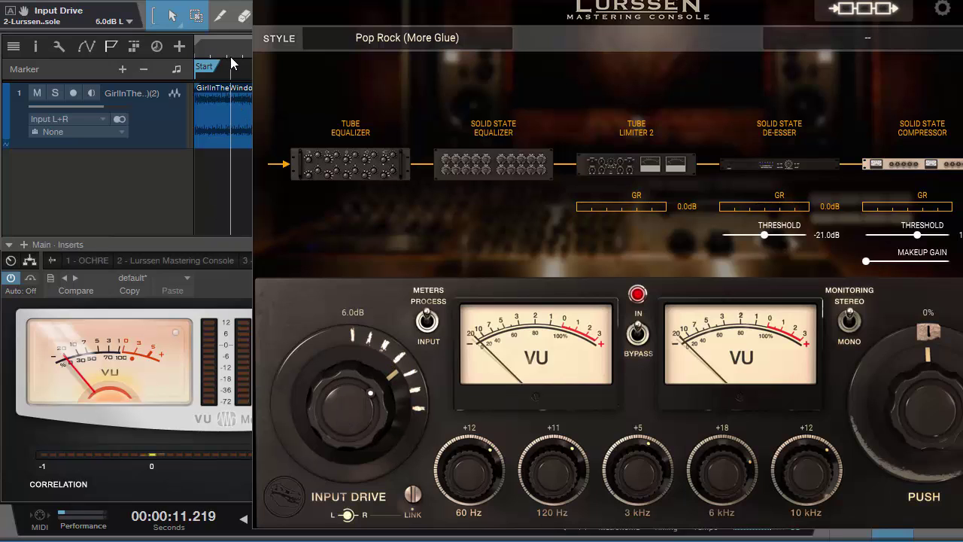
key("space")
Step: Adjust the Input Drive to 7.1 dB and the compressor's makeup gain to 2.6 dB while the song plays
left_click_drag(333, 399, 331, 393)
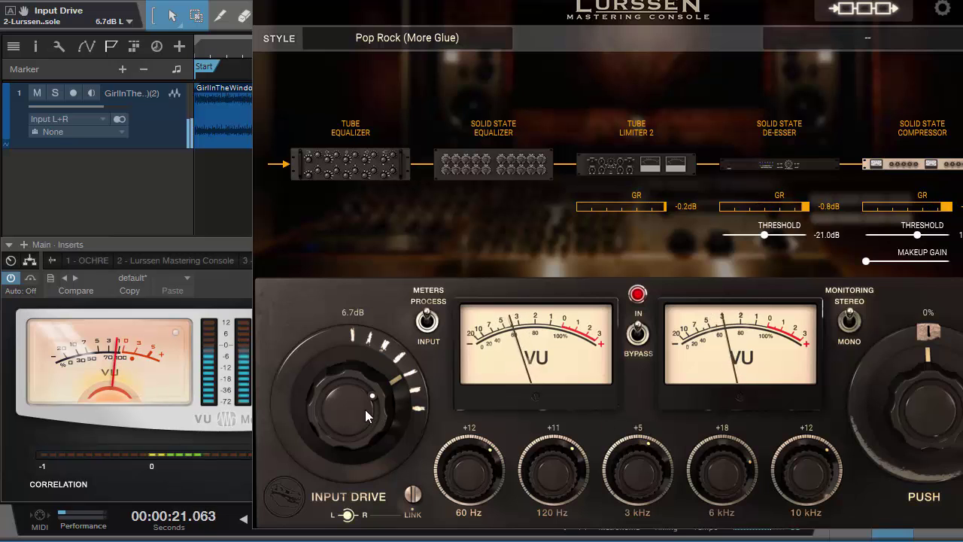
left_click_drag(365, 410, 353, 400)
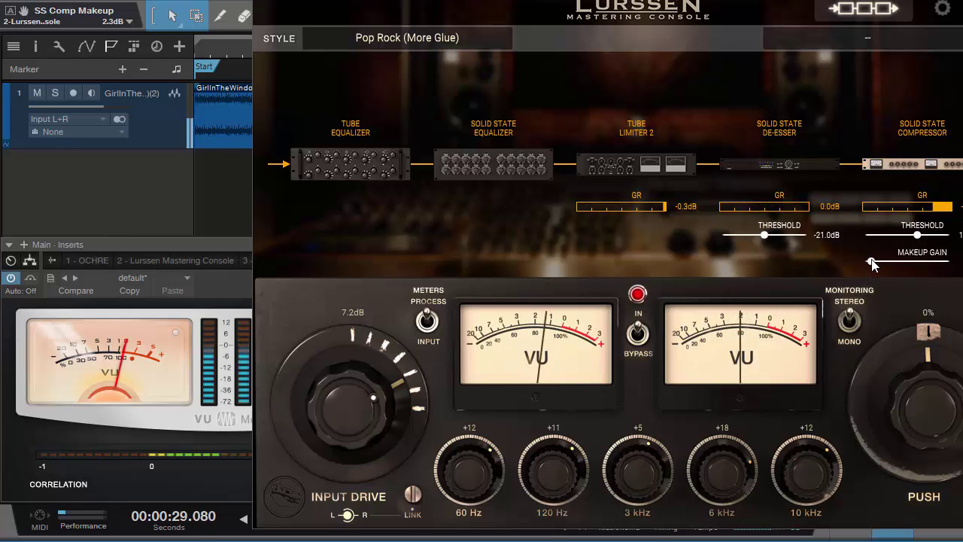
left_click_drag(873, 262, 878, 266)
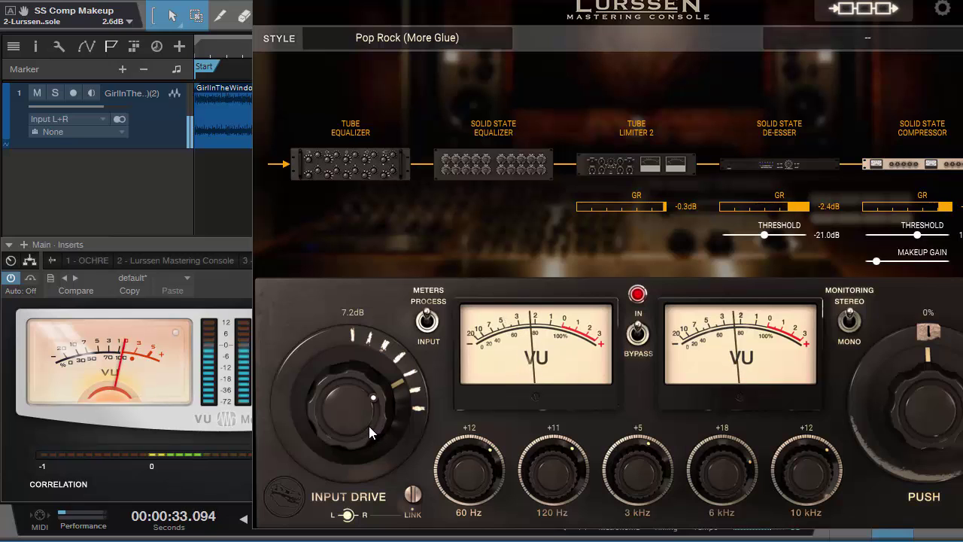
scroll(368, 426, "down", 1)
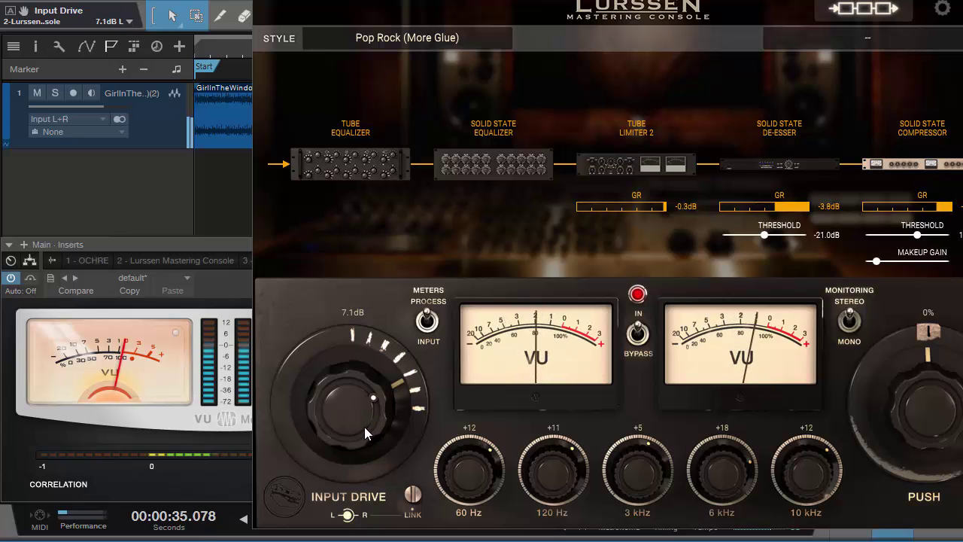
Step: Set Input Drive to 7.0 dB, de-esser threshold to -19.0 dB, compressor threshold to 12.0 dB and makeup gain to 2.5 dB, and stop playback
scroll(365, 427, "down", 1)
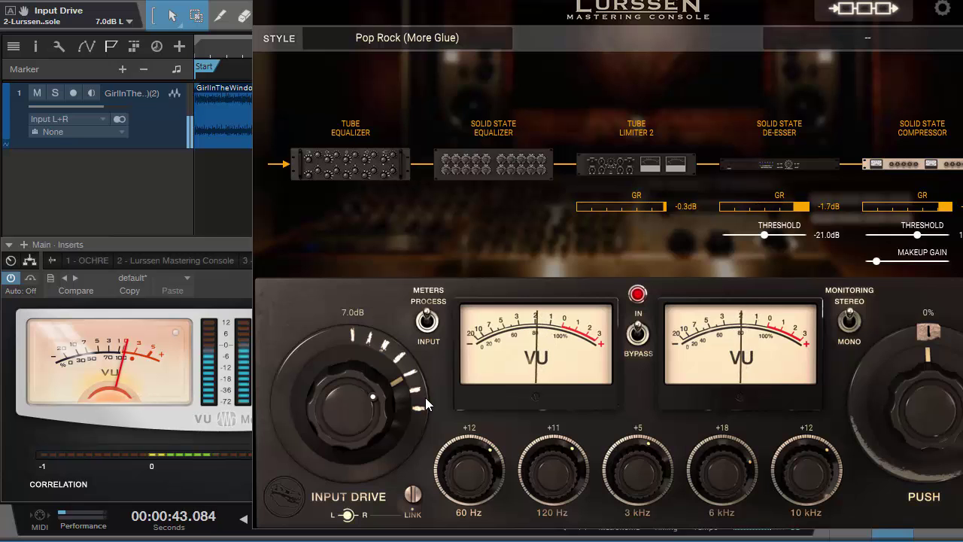
left_click_drag(770, 238, 806, 236)
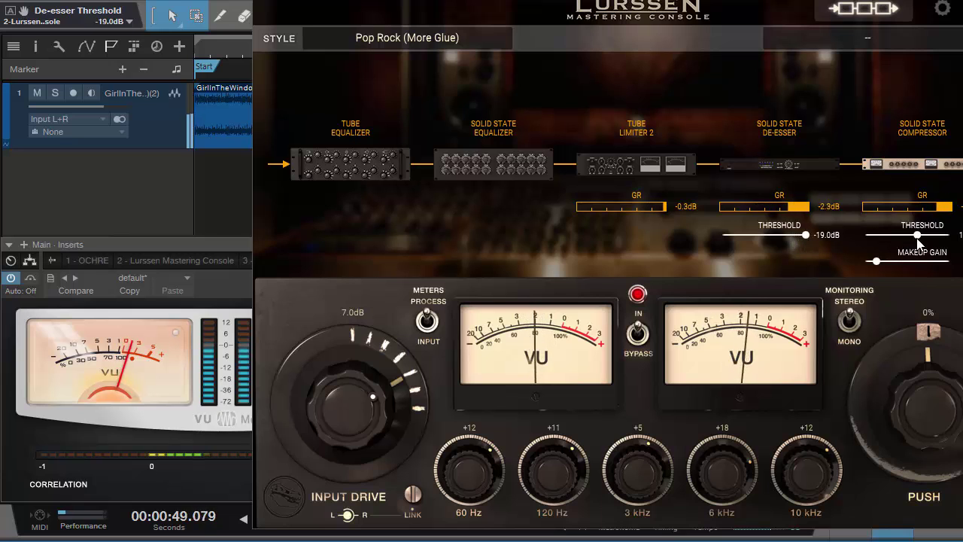
left_click_drag(916, 237, 953, 247)
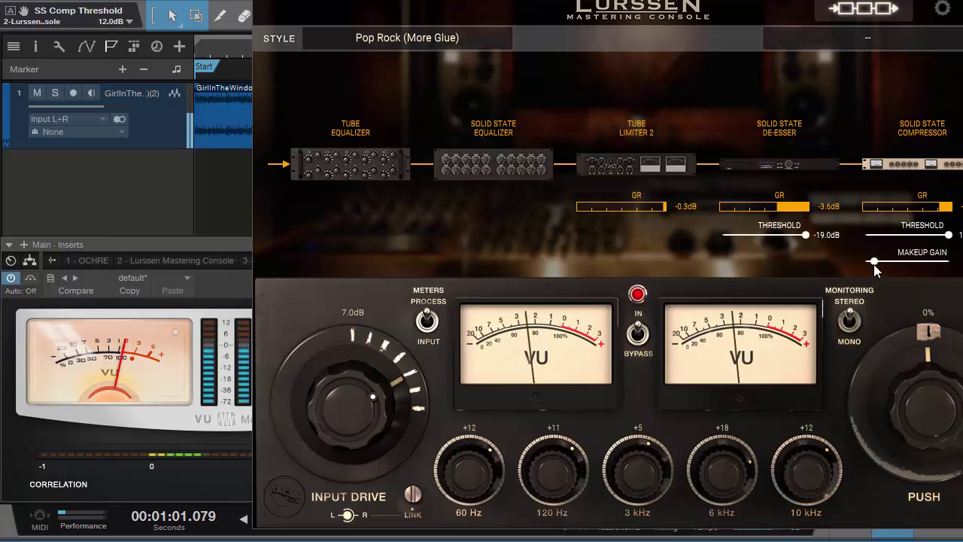
left_click_drag(877, 262, 876, 264)
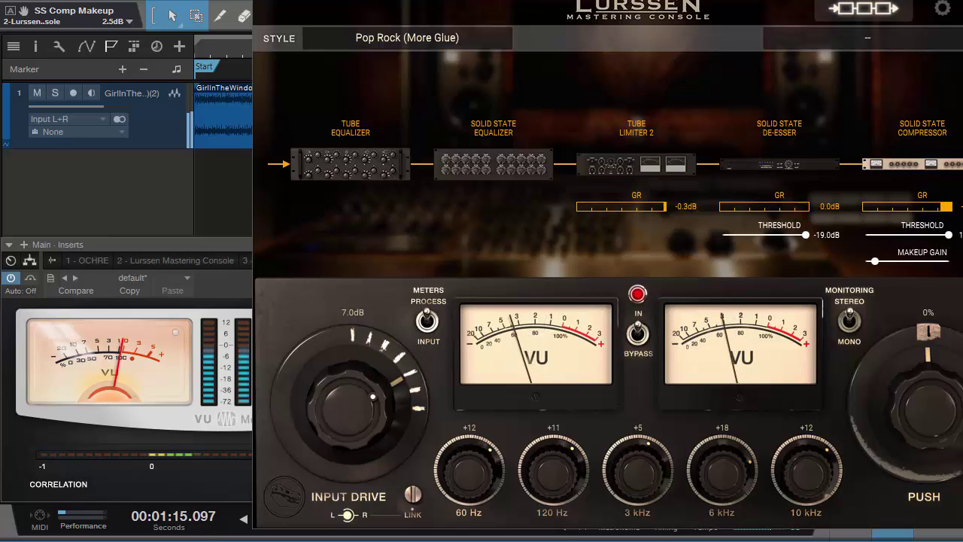
left_click_drag(816, 41, 791, 47)
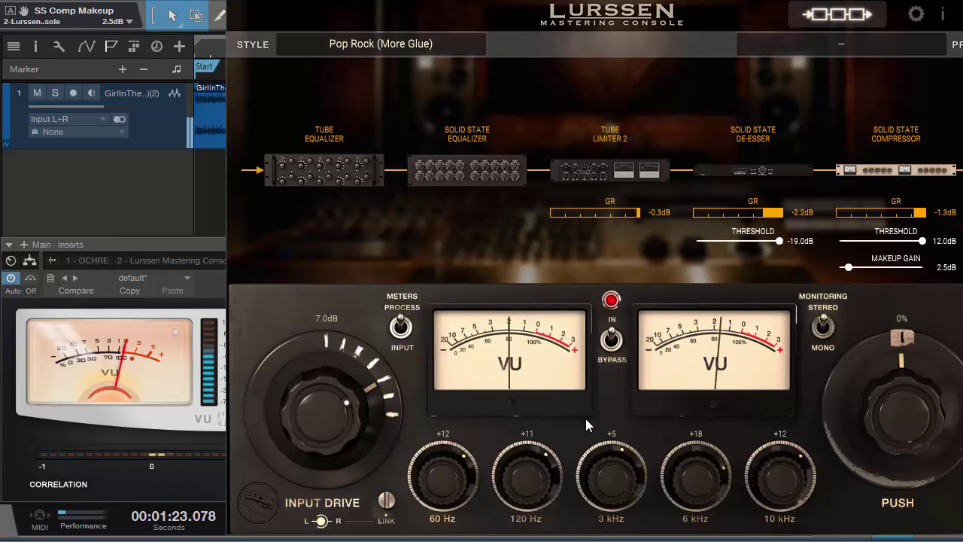
key("space")
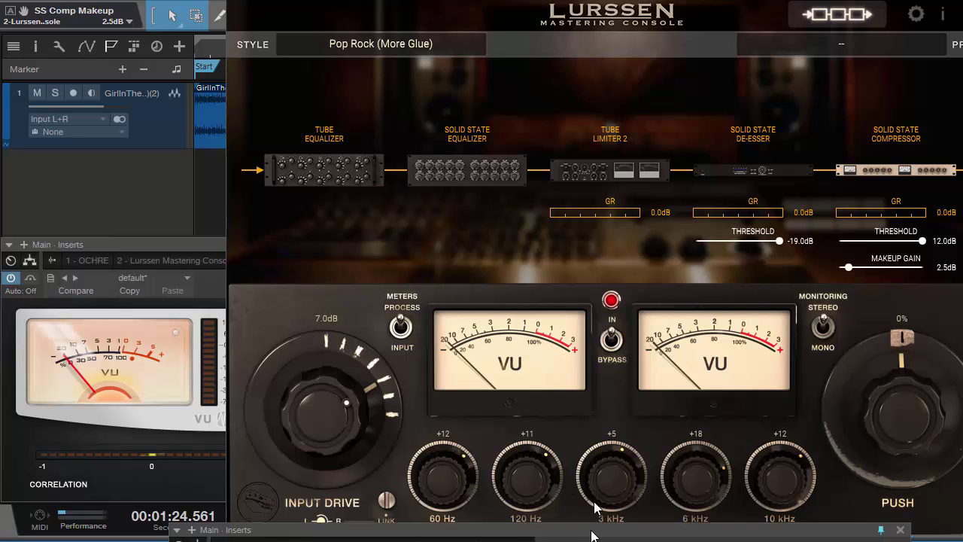
Step: Bring the OCHRE EQ window fully into view, resume playback and activate the EQ
left_click_drag(593, 529, 497, 541)
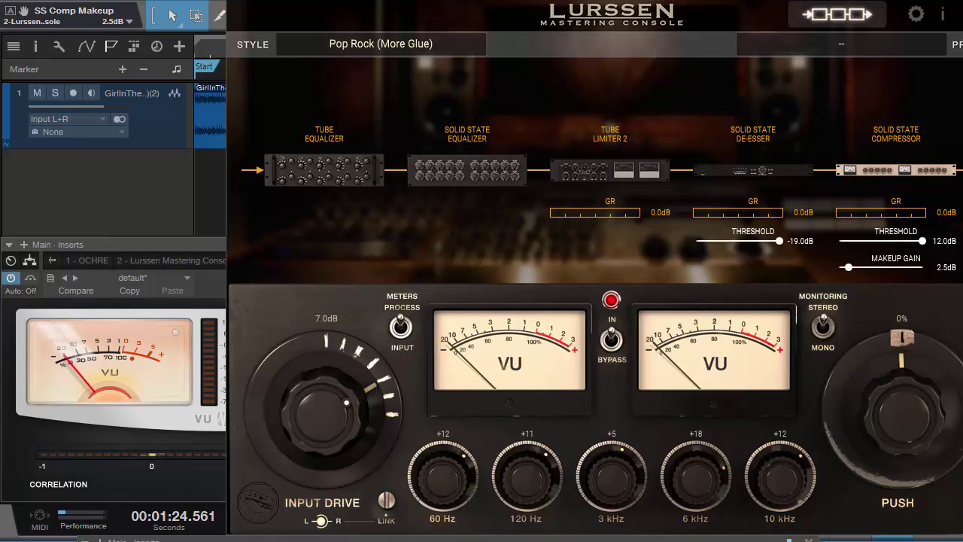
left_click_drag(572, 539, 556, 255)
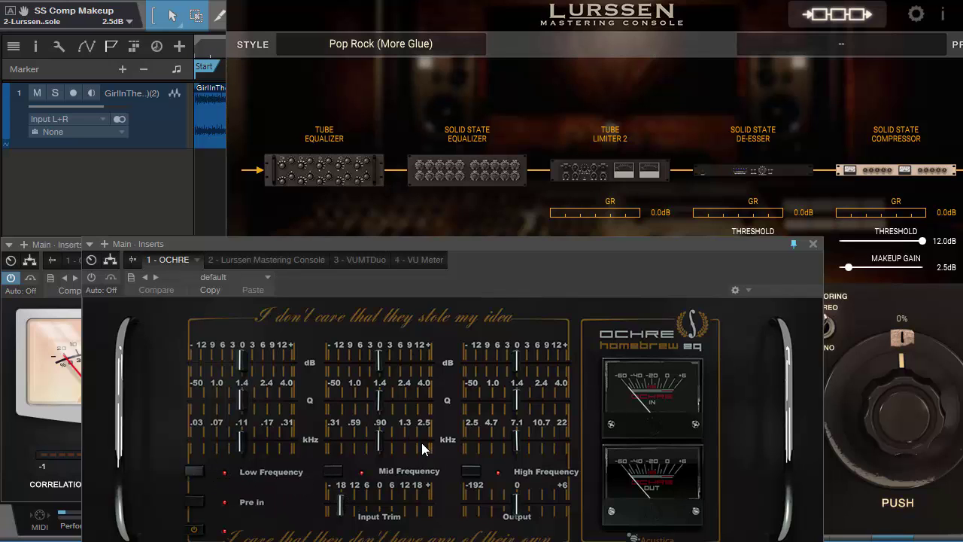
left_click_drag(580, 253, 383, 325)
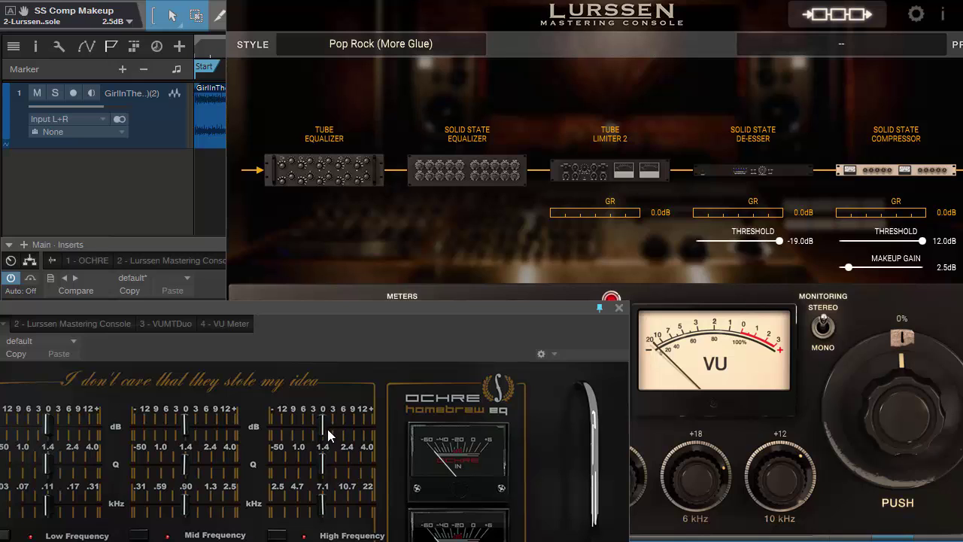
left_click_drag(373, 328, 406, 306)
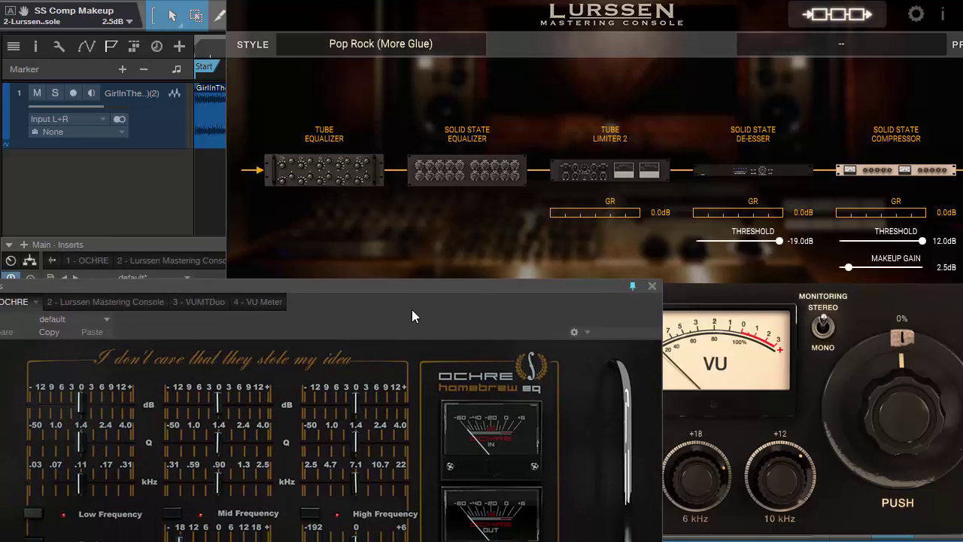
left_click_drag(437, 293, 232, 174)
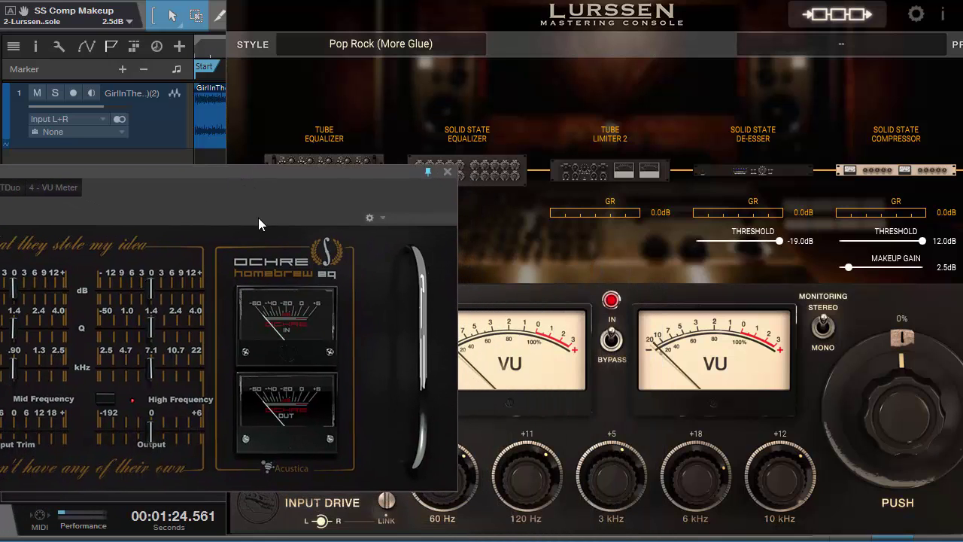
key("space")
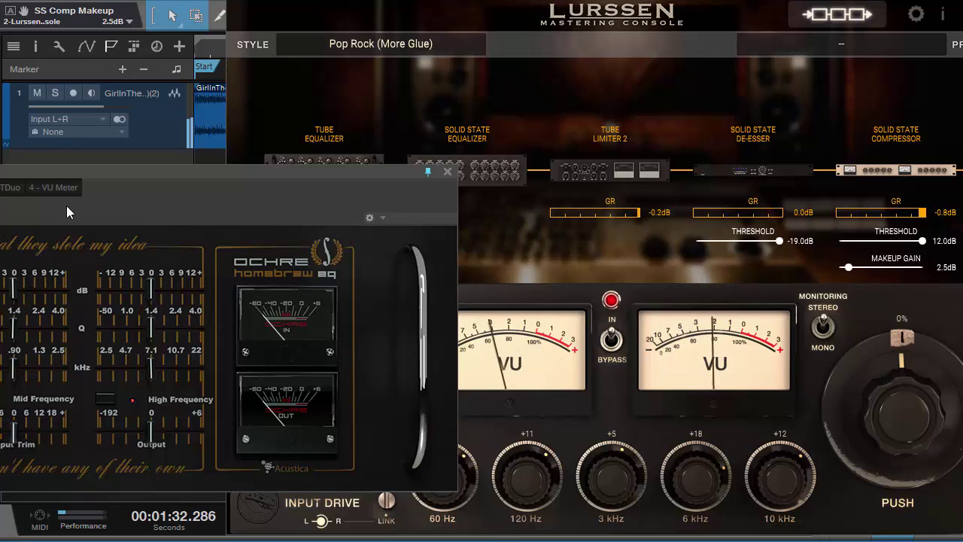
left_click_drag(152, 199, 336, 213)
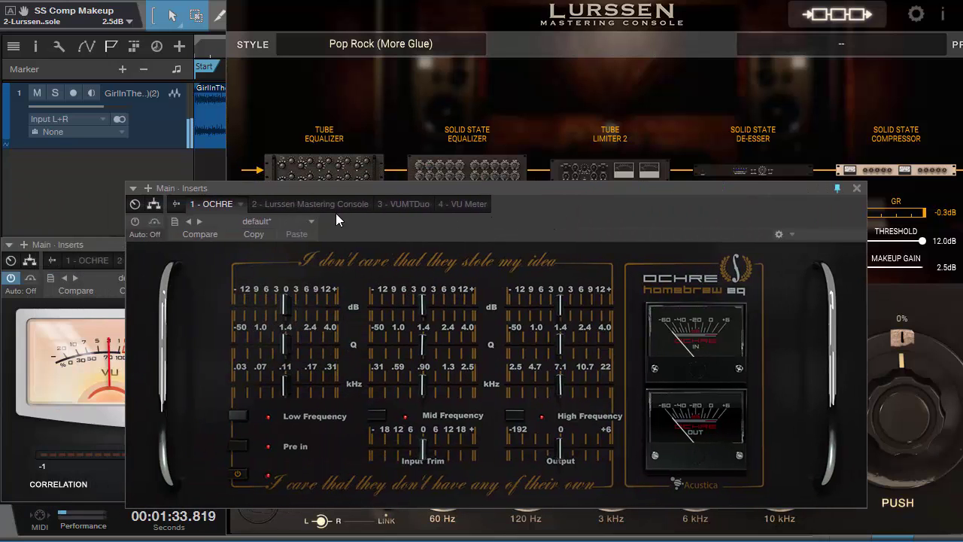
left_click(135, 221)
left_click_drag(599, 225, 515, 183)
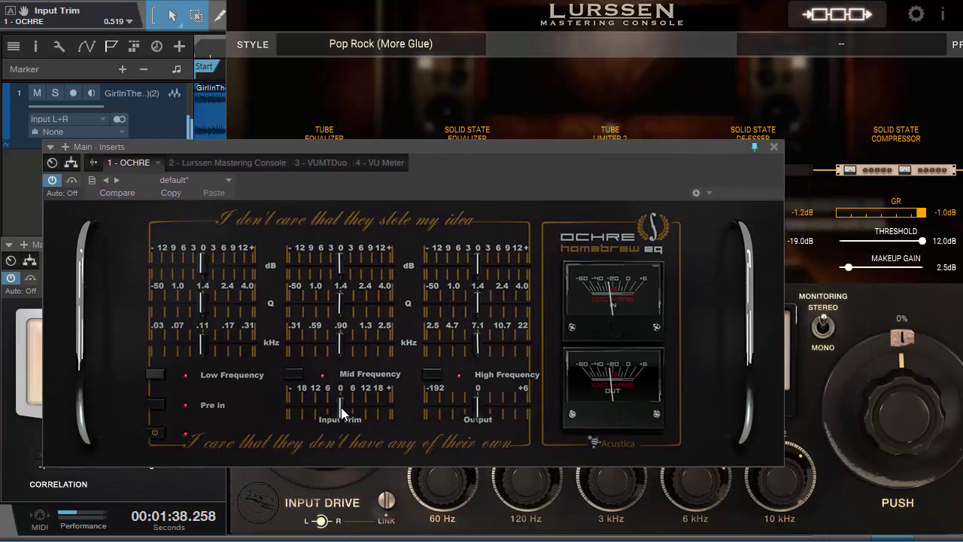
Step: Set OCHRE's Input Trim to 0.549 and its high band to gain 1.765, Q 1.915 and frequency 10.056 kHz
left_click_drag(342, 408, 344, 411)
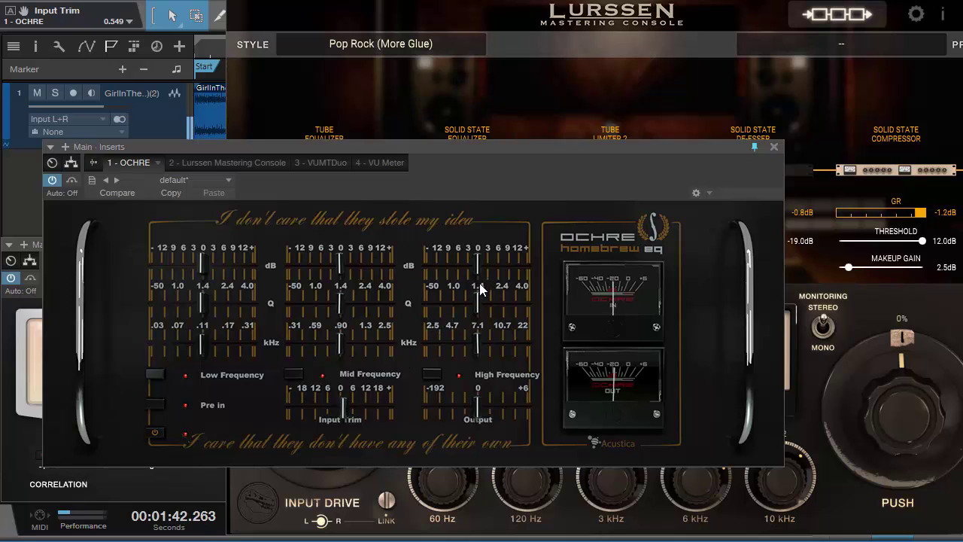
left_click_drag(481, 264, 484, 265)
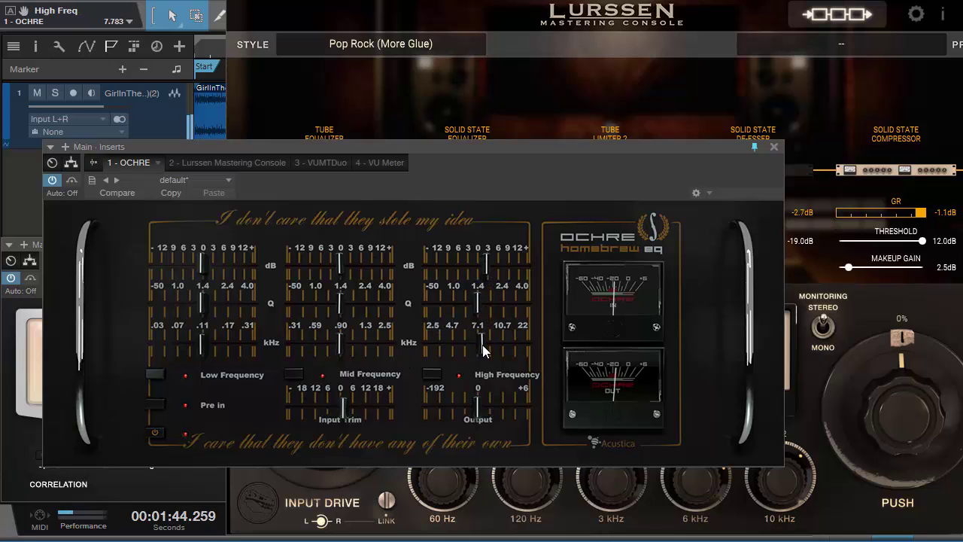
left_click_drag(483, 345, 490, 347)
left_click_drag(477, 300, 472, 300)
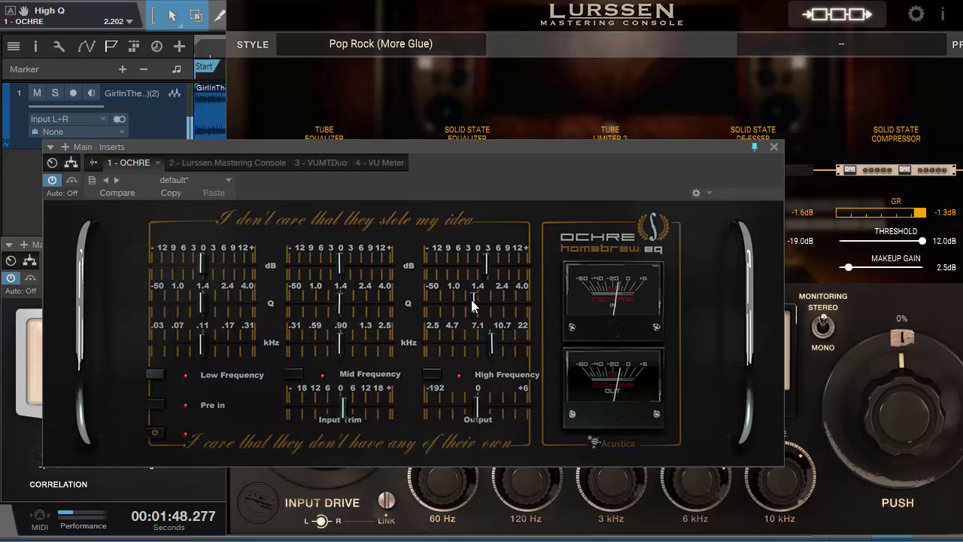
left_click_drag(466, 299, 464, 299)
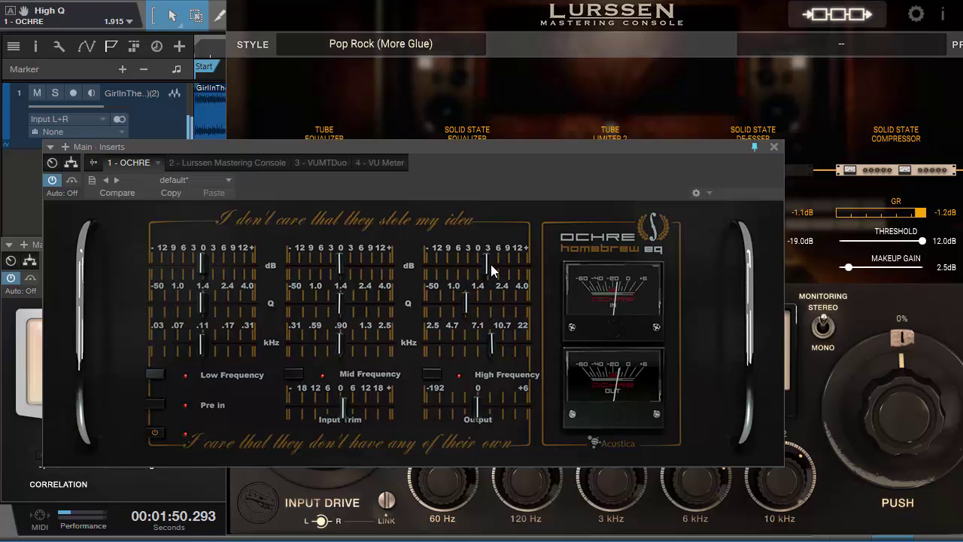
left_click_drag(492, 263, 487, 263)
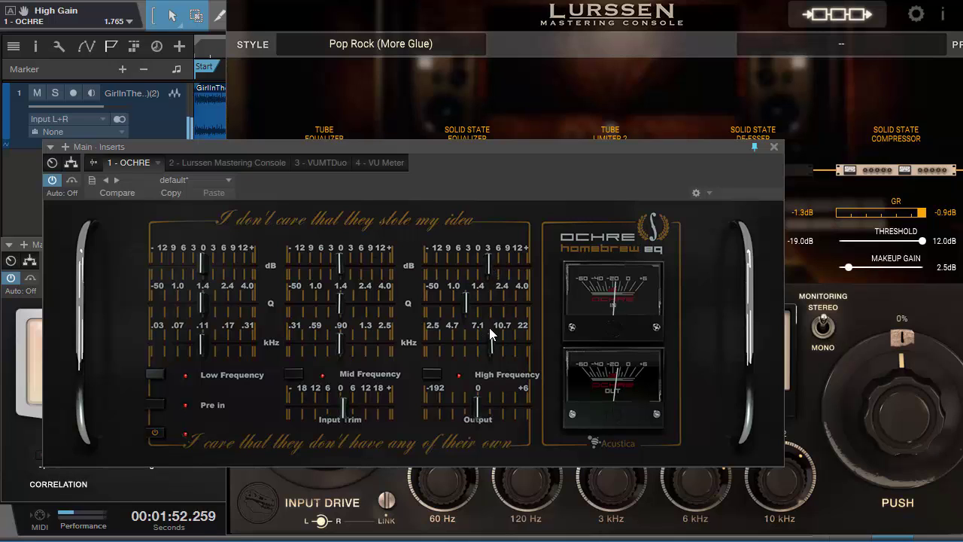
left_click_drag(488, 345, 494, 352)
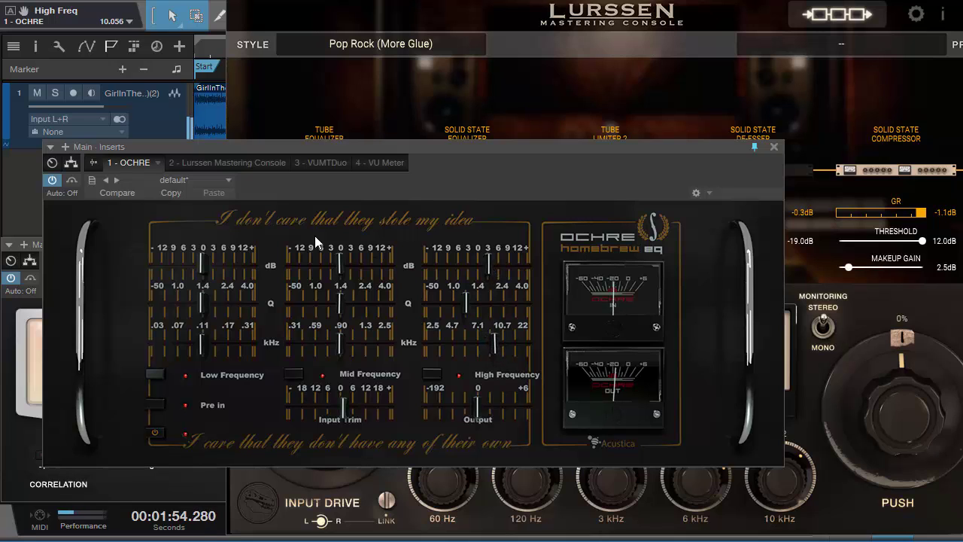
Step: Compare the song with the OCHRE EQ bypassed and active, checking its high gain and leaving it bypassed
left_click(75, 179)
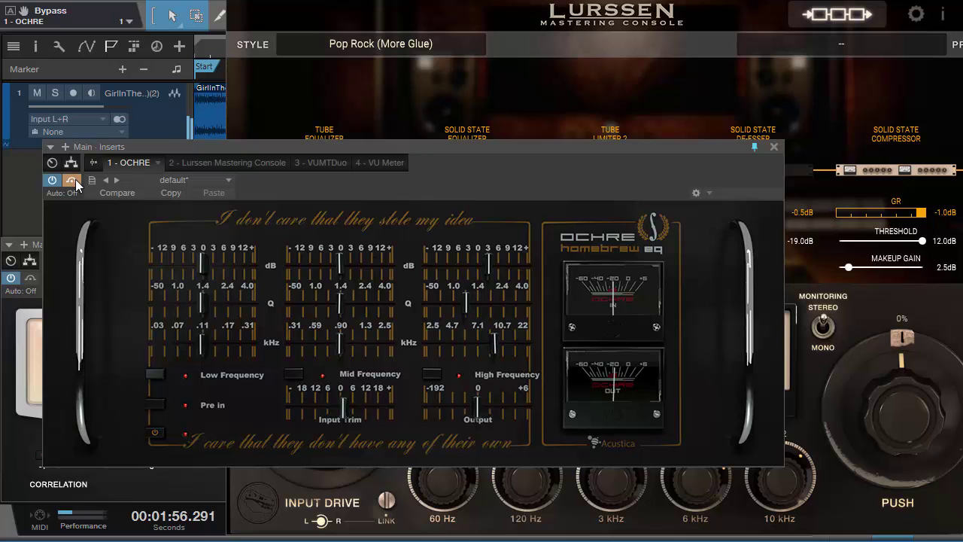
left_click(74, 180)
left_click_drag(441, 178, 419, 82)
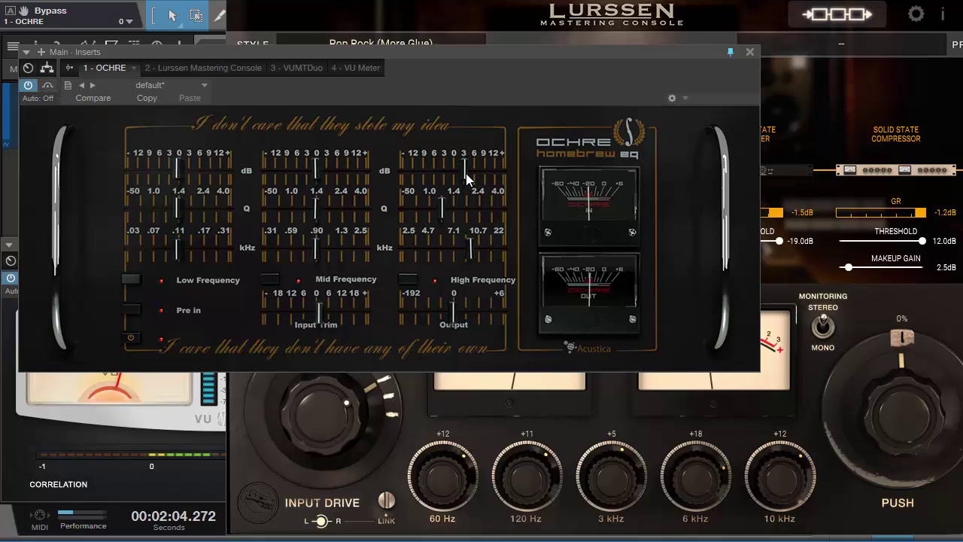
left_click_drag(466, 179, 466, 172)
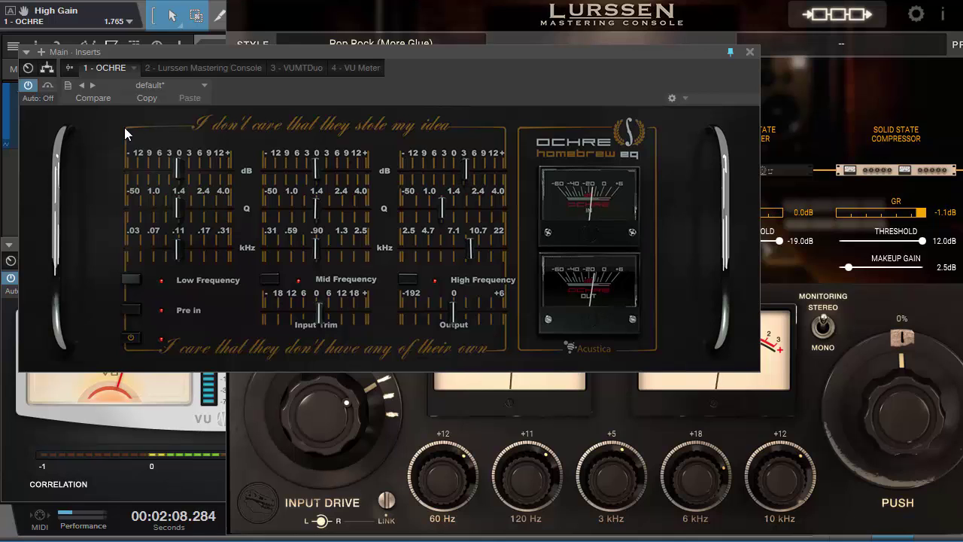
left_click(48, 86)
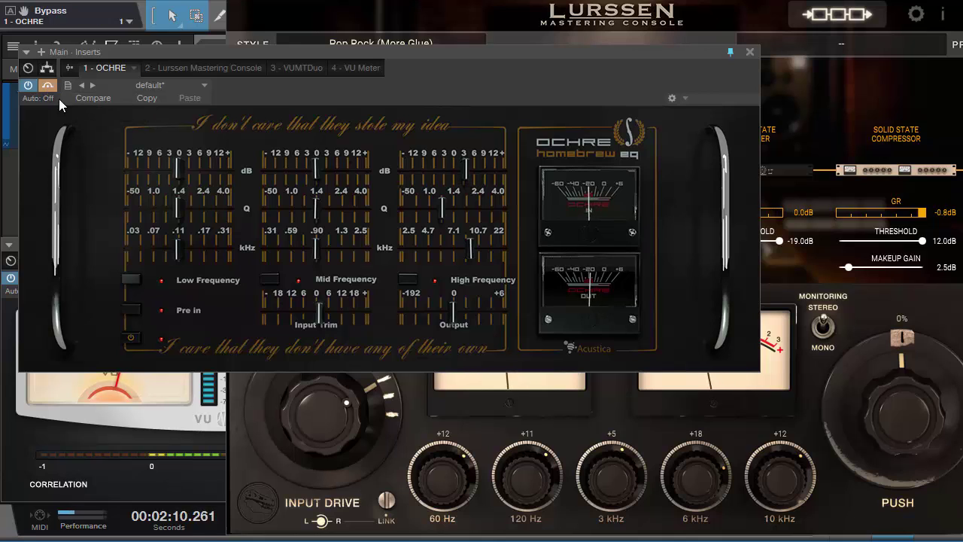
Step: Try the console's 10 kHz band at +10, re-enable the OCHRE EQ, and raise the 10 kHz band to +13
left_click(781, 486)
left_click_drag(780, 480, 749, 496)
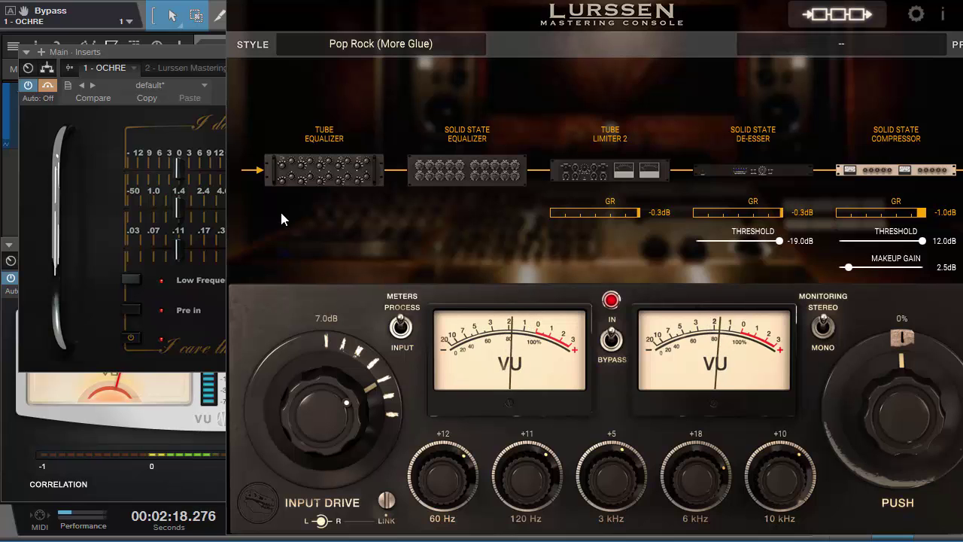
left_click(48, 84)
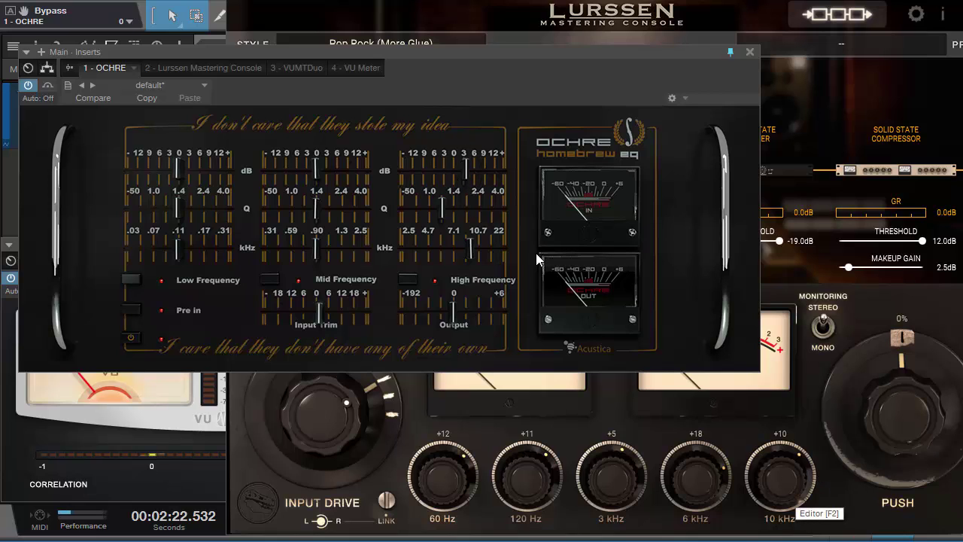
left_click(773, 482)
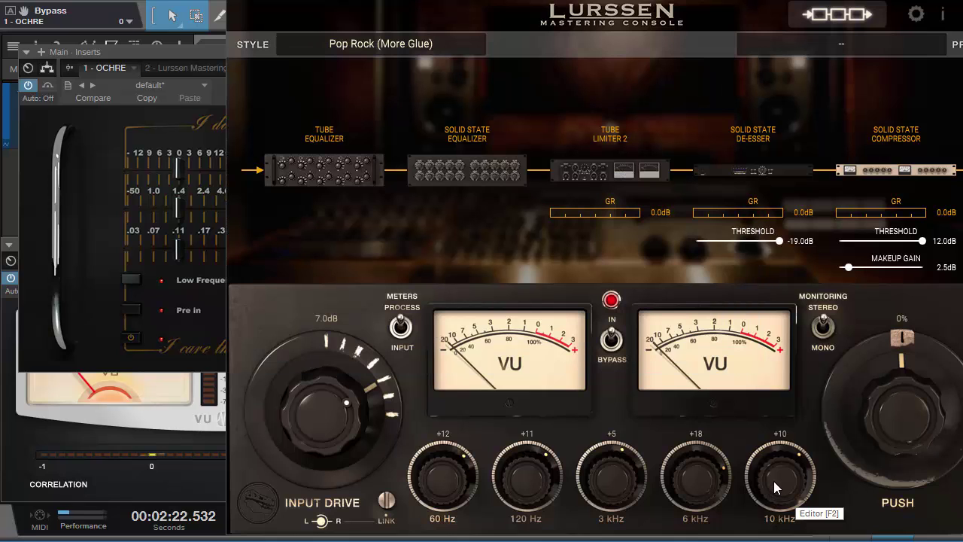
scroll(776, 476, "up", 1)
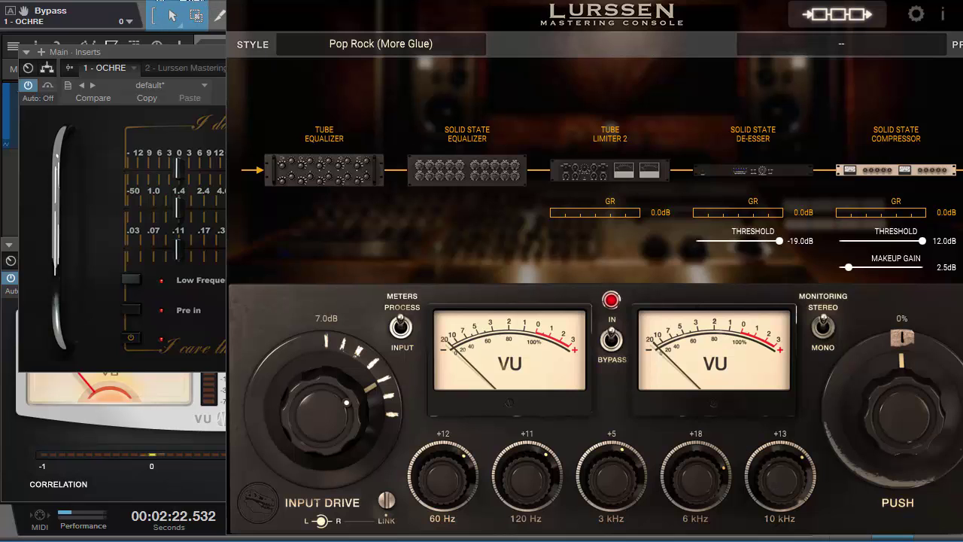
Step: Set OCHRE's mid band to gain 1.638, Q 1.446 and frequency about 0.90 kHz while the song plays, and bypass the EQ for comparison
left_click(189, 66)
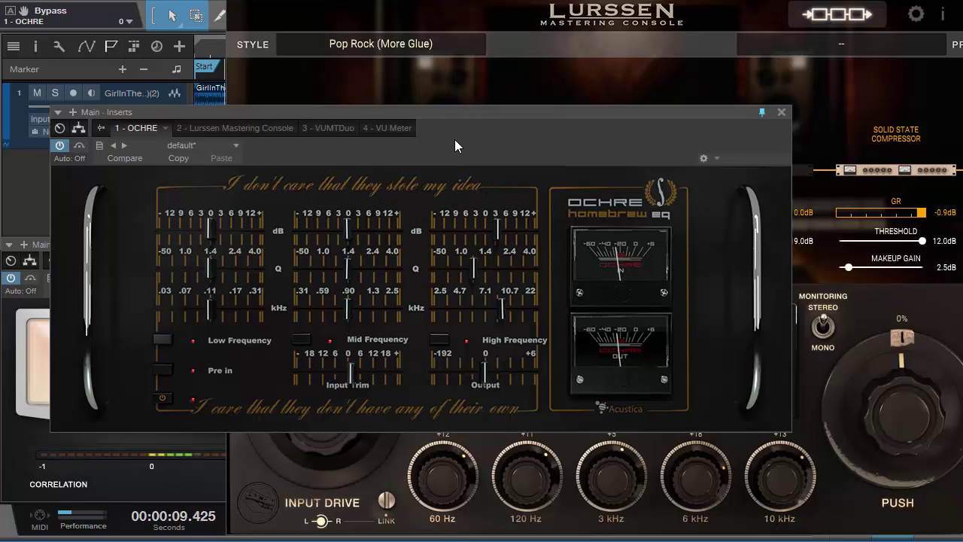
left_click_drag(340, 217, 350, 222)
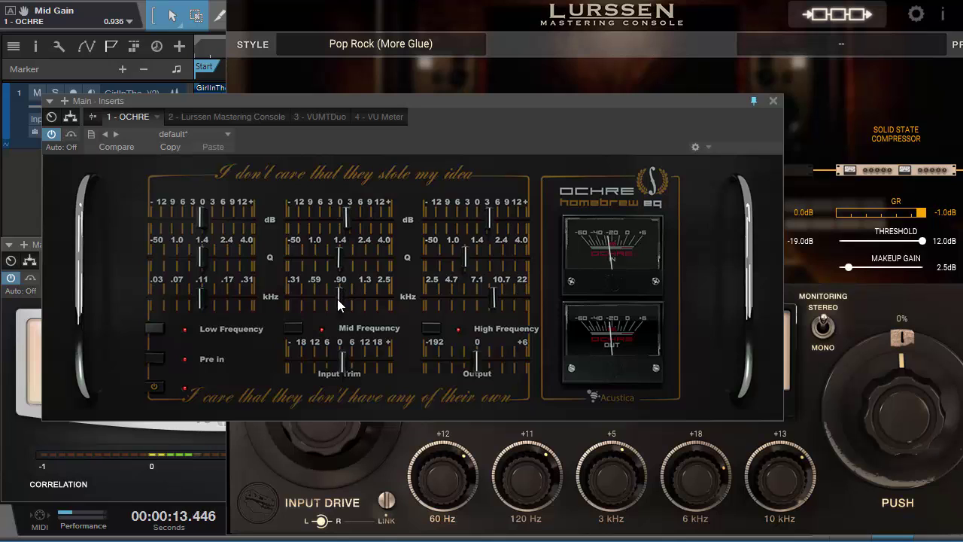
left_click_drag(337, 299, 331, 298)
left_click_drag(345, 225, 353, 223)
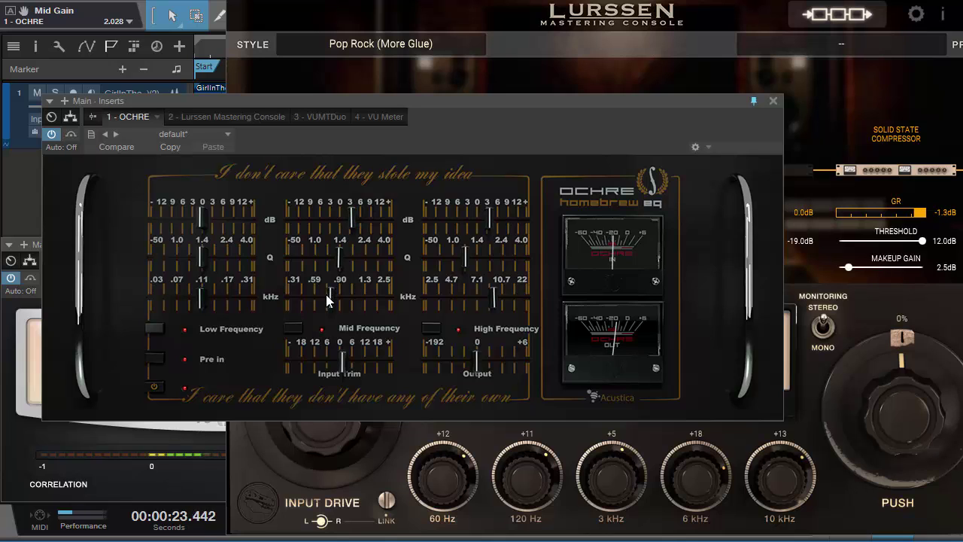
left_click_drag(327, 298, 340, 303)
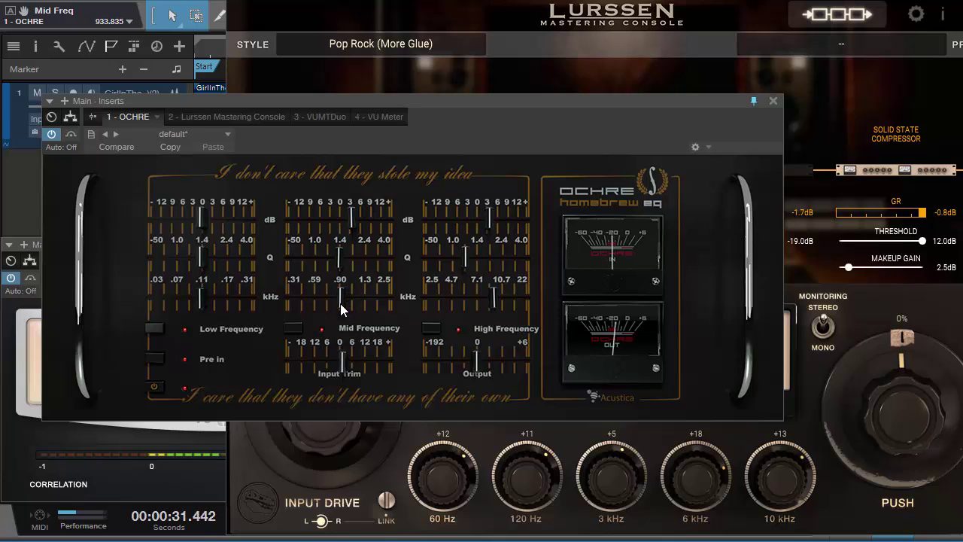
left_click_drag(337, 255, 314, 254)
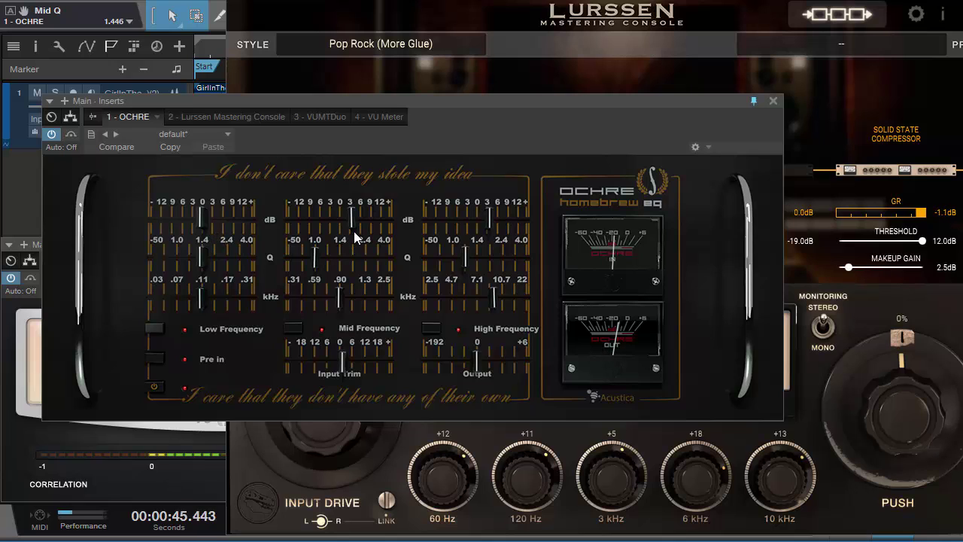
left_click_drag(353, 226, 352, 219)
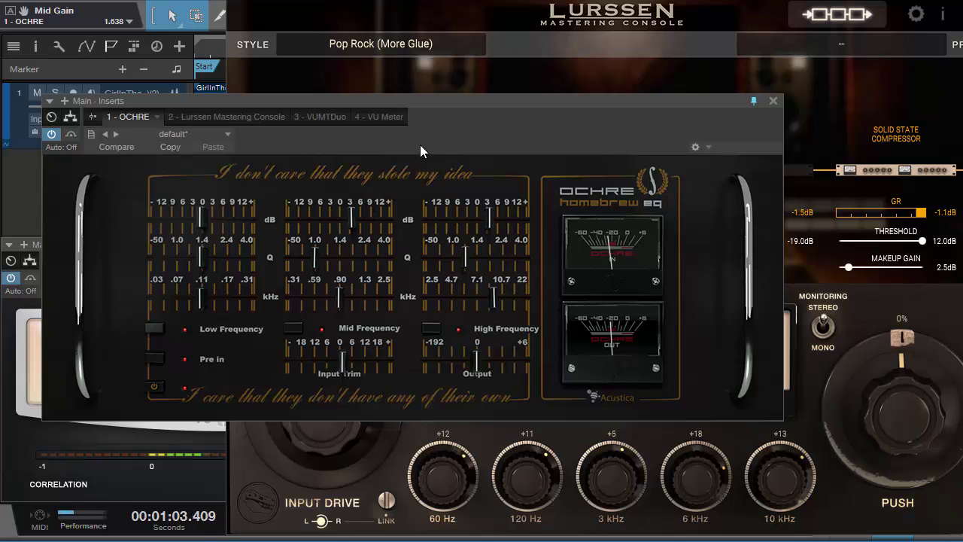
left_click(71, 133)
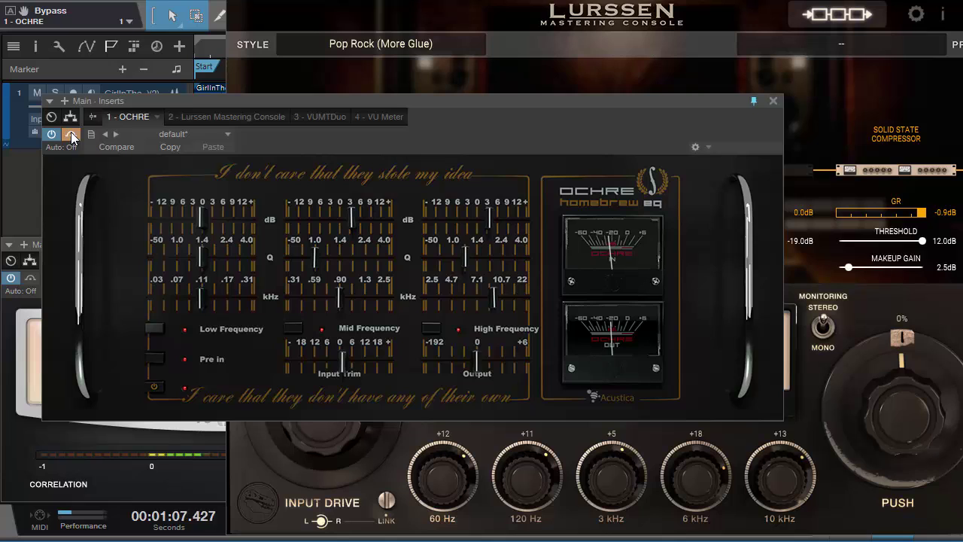
Step: Compare the playing song with the OCHRE EQ bypassed and active, checking its mid gain and leaving the EQ active
left_click(71, 133)
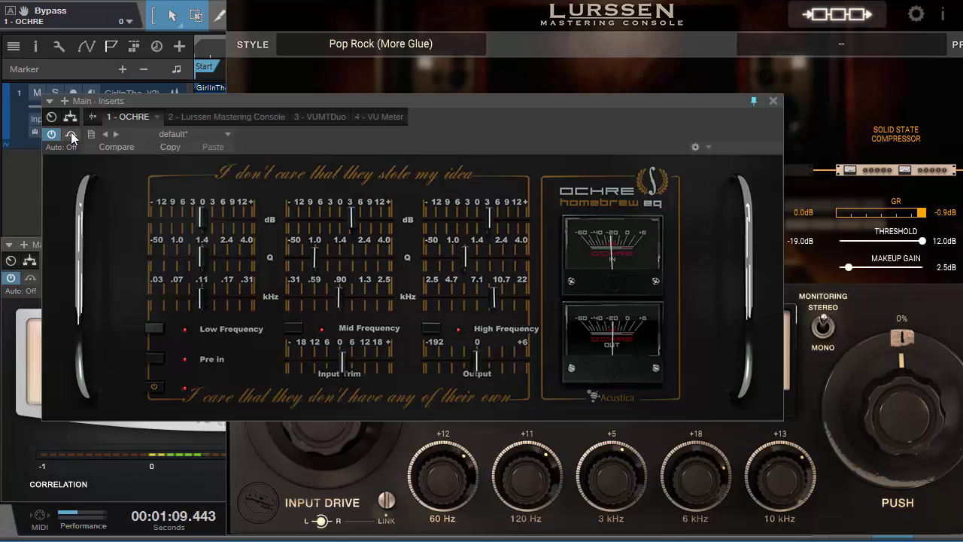
left_click(71, 133)
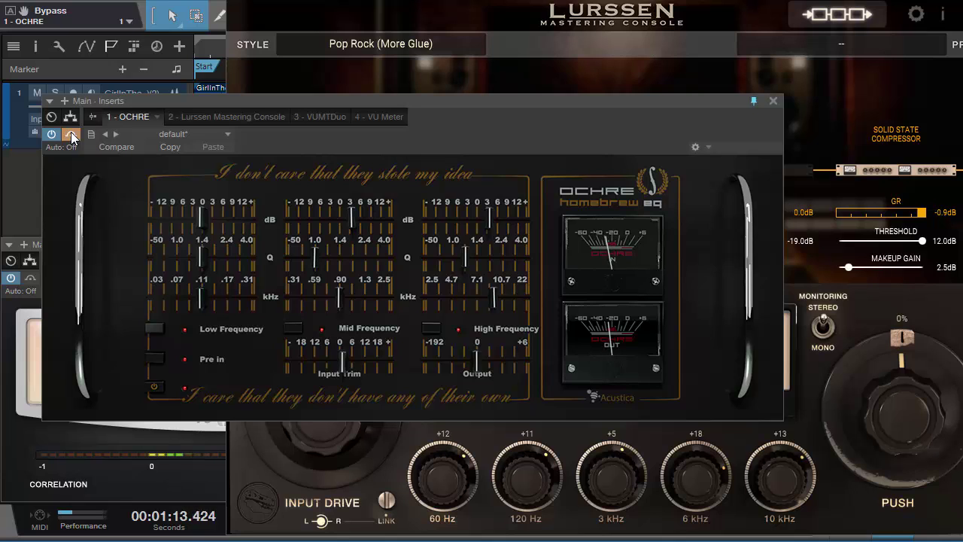
left_click(71, 132)
left_click(71, 134)
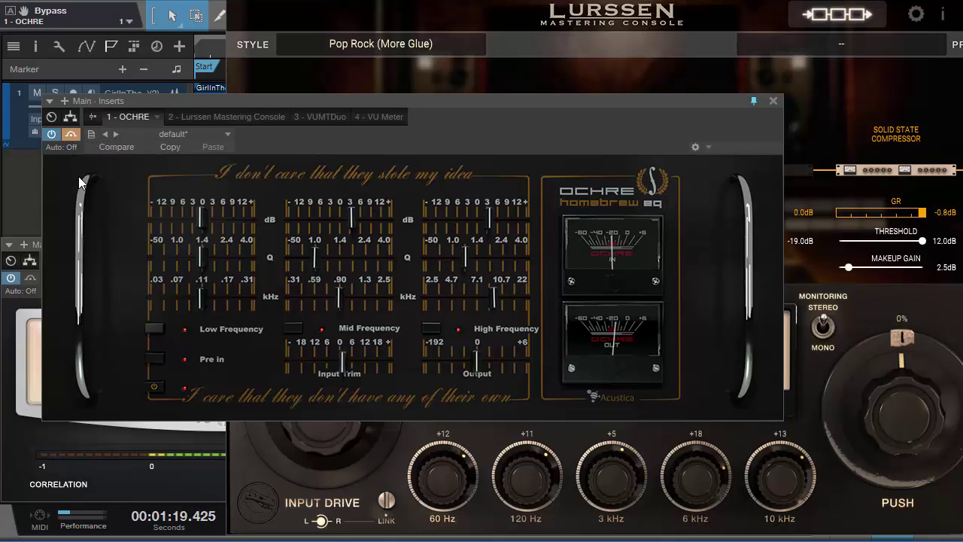
left_click(71, 135)
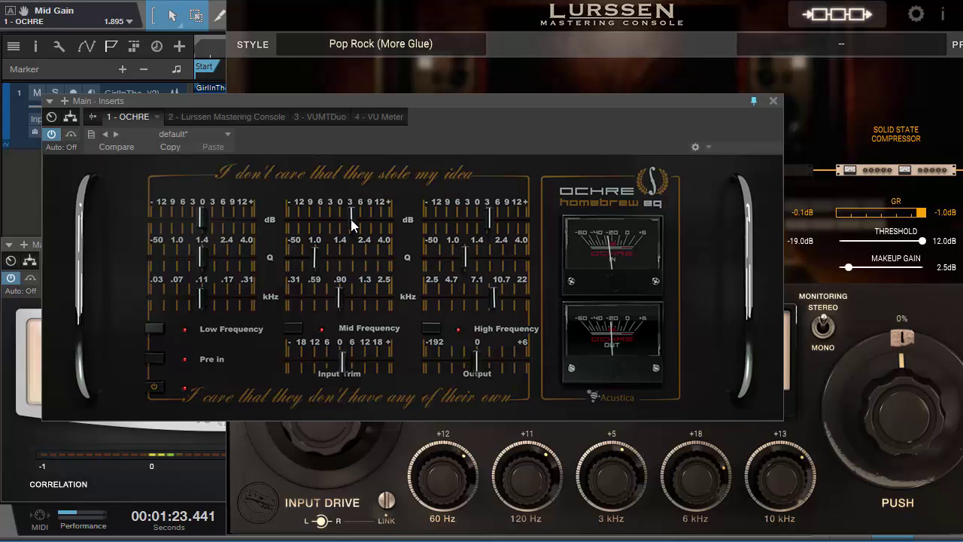
left_click(71, 134)
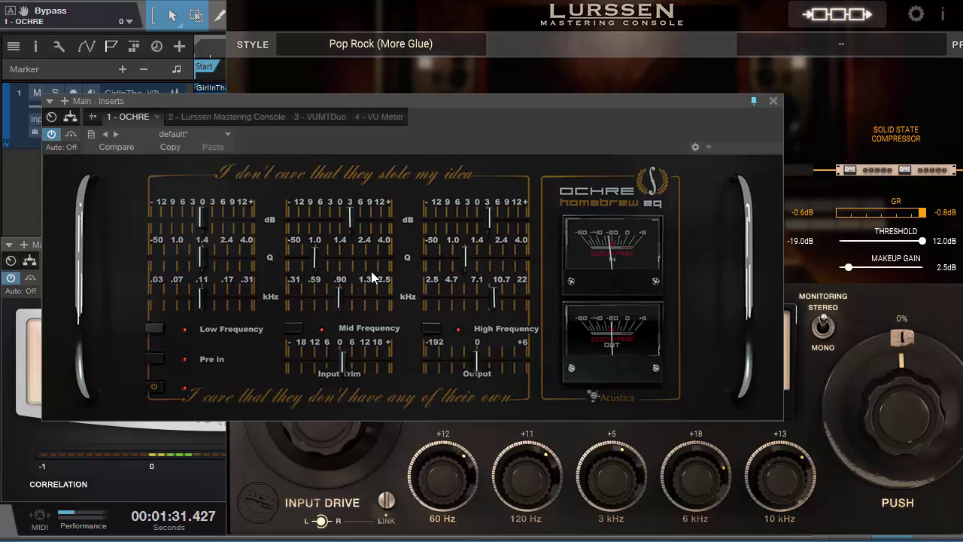
left_click_drag(451, 117, 543, 216)
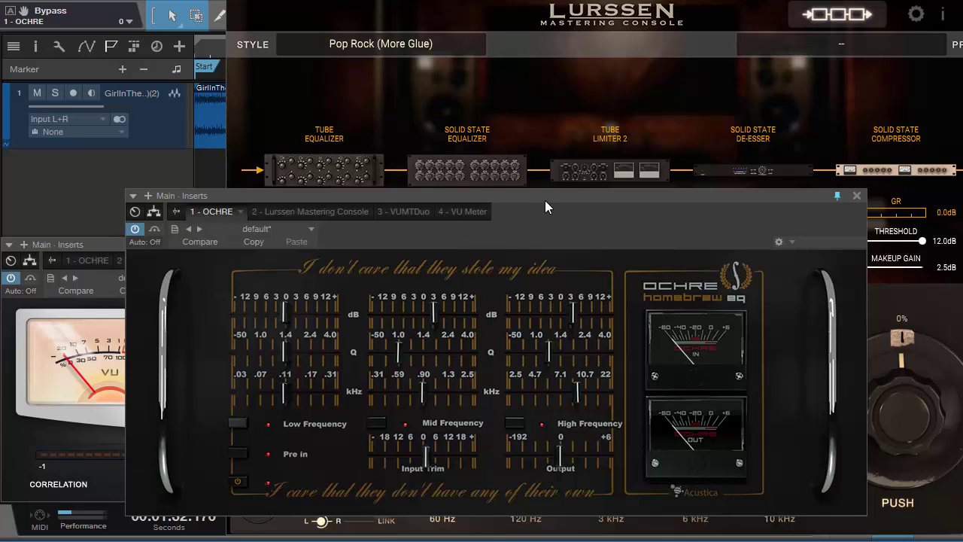
left_click_drag(545, 198, 510, 200)
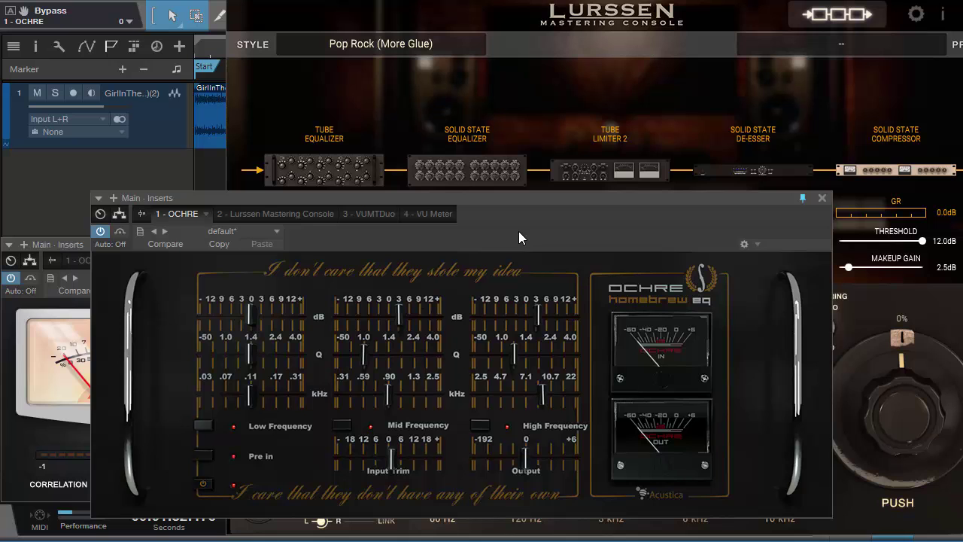
left_click_drag(518, 238, 648, 200)
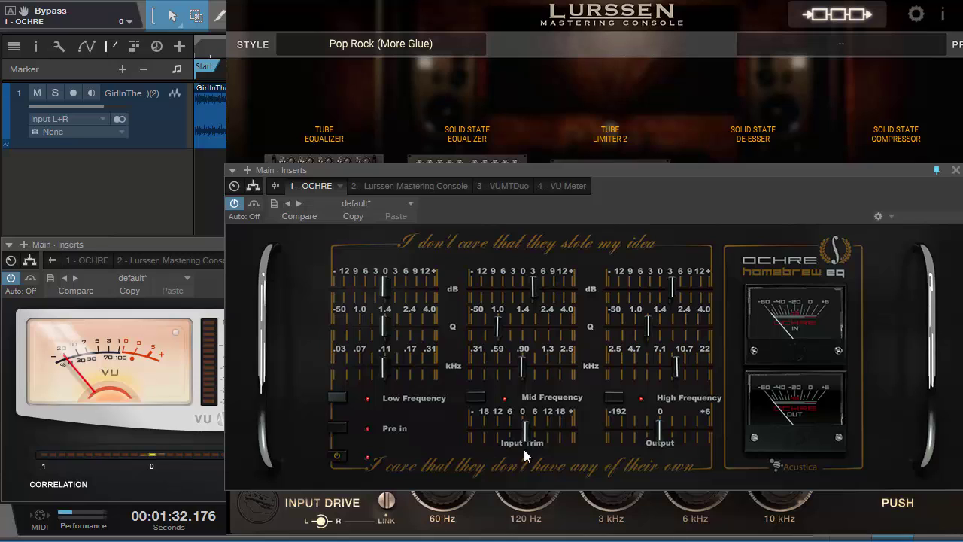
left_click_drag(633, 199, 607, 192)
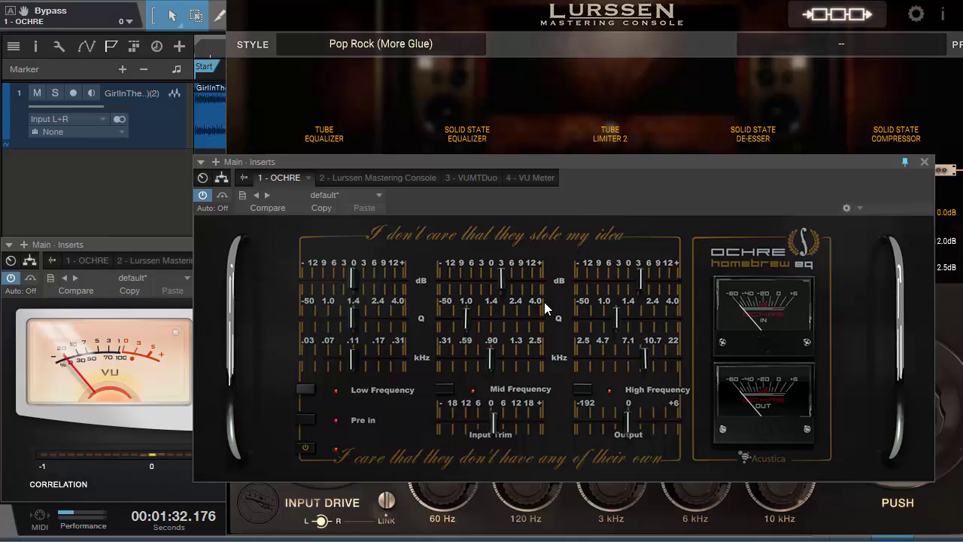
left_click_drag(608, 193, 511, 221)
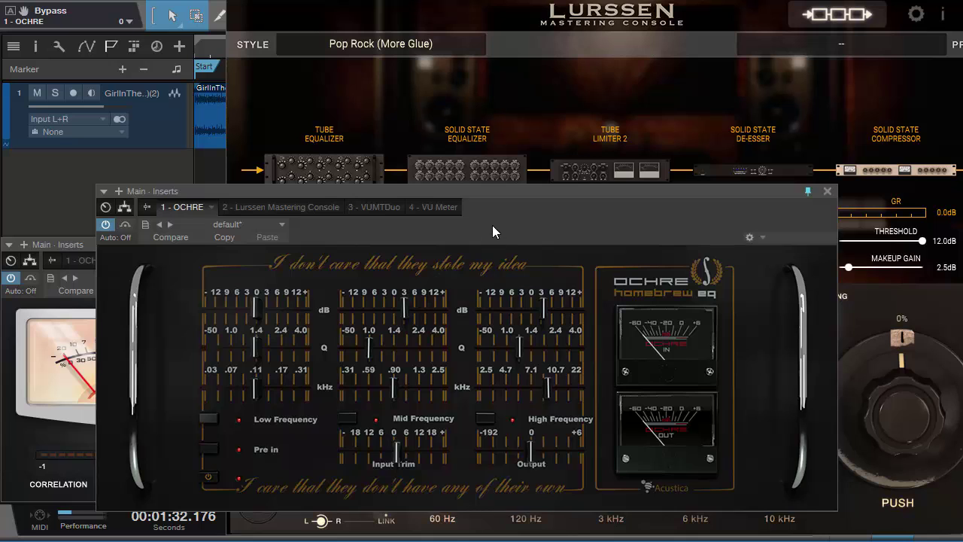
left_click_drag(527, 217, 559, 199)
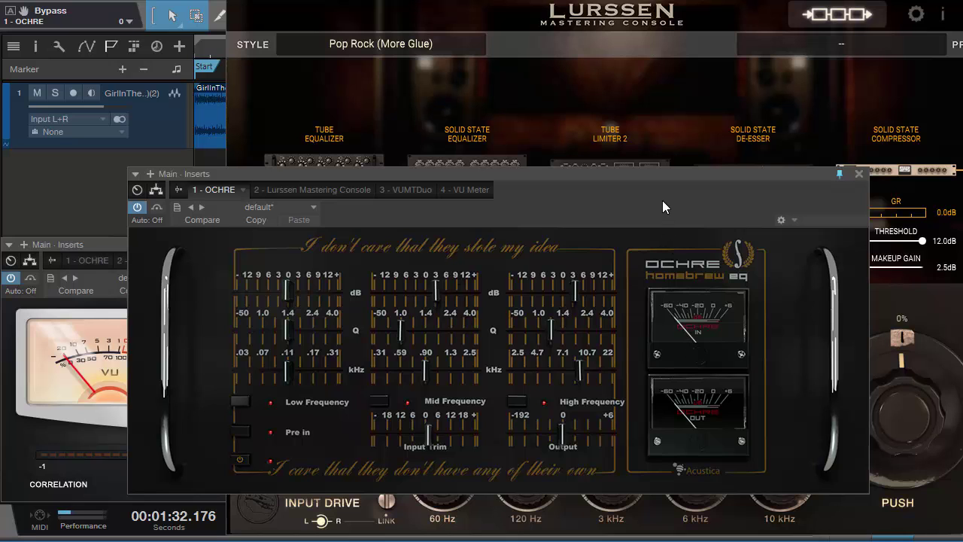
left_click_drag(662, 200, 735, 203)
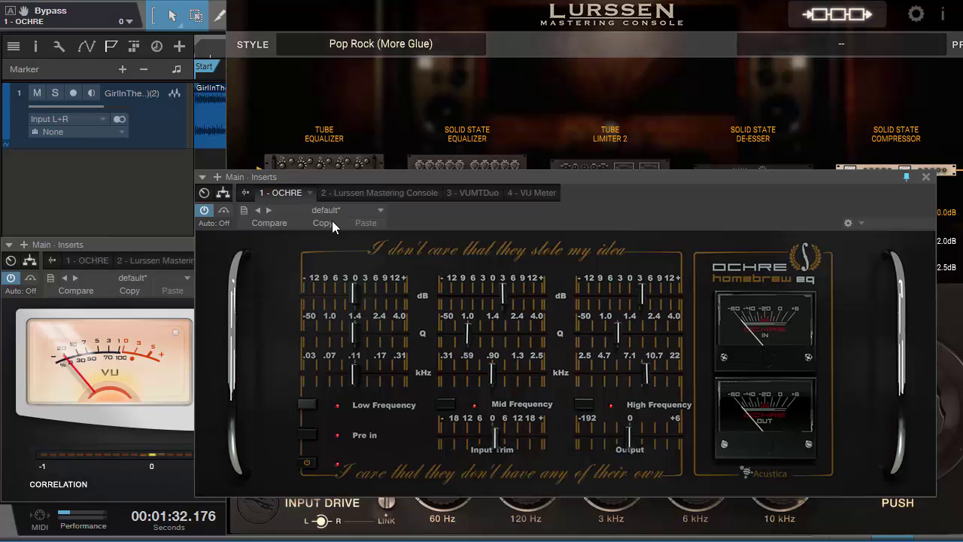
Step: Play the song from about 5.8 seconds and set OCHRE's Input Trim to 0.594
left_click(213, 51)
key("space")
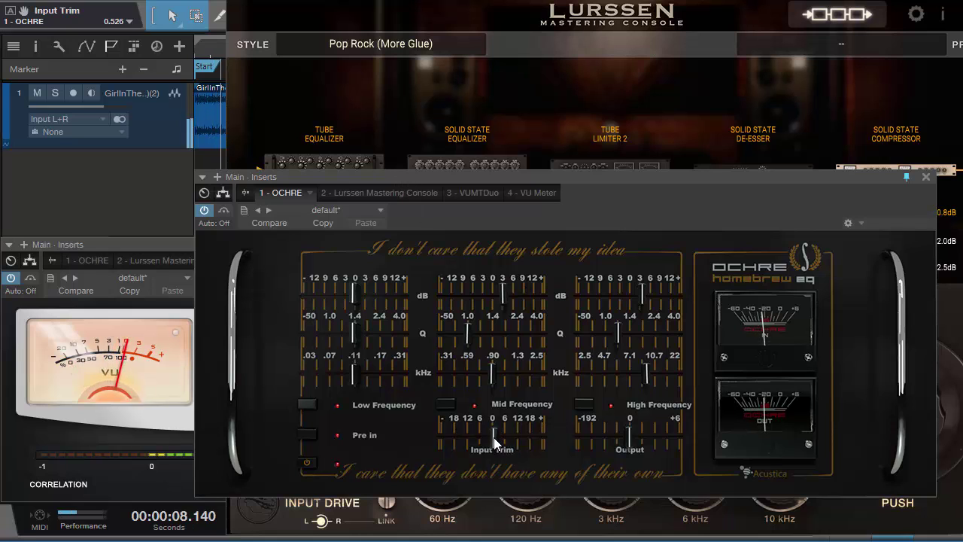
left_click_drag(497, 440, 501, 440)
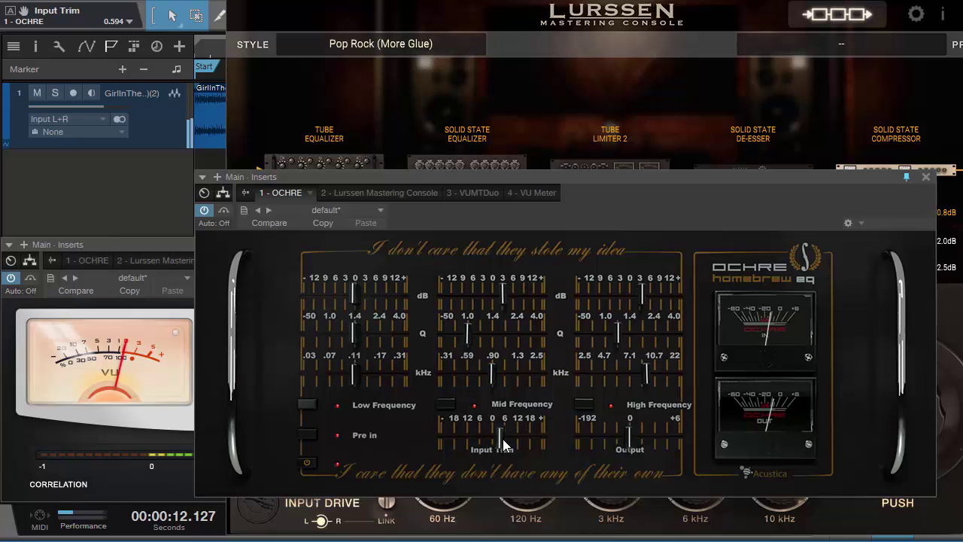
left_click_drag(503, 439, 503, 437)
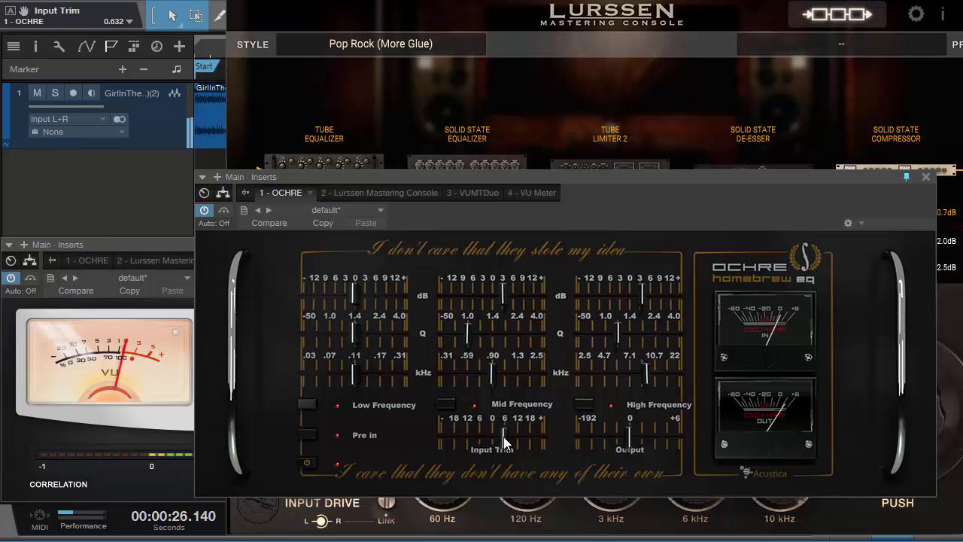
left_click_drag(504, 443, 500, 436)
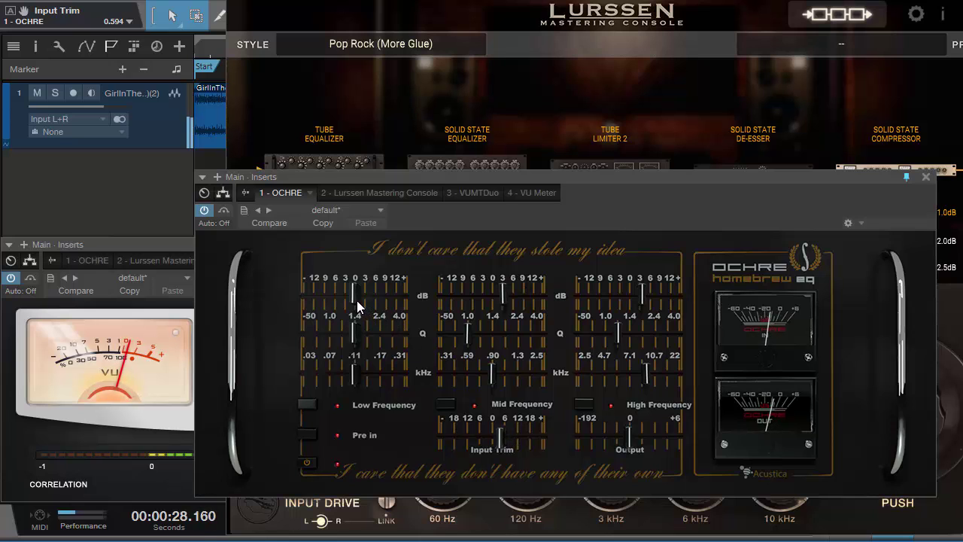
Step: Set OCHRE's low band to frequency 35.677 Hz, Q about 2.4 and gain 2.028 while the song plays
left_click_drag(356, 295, 359, 296)
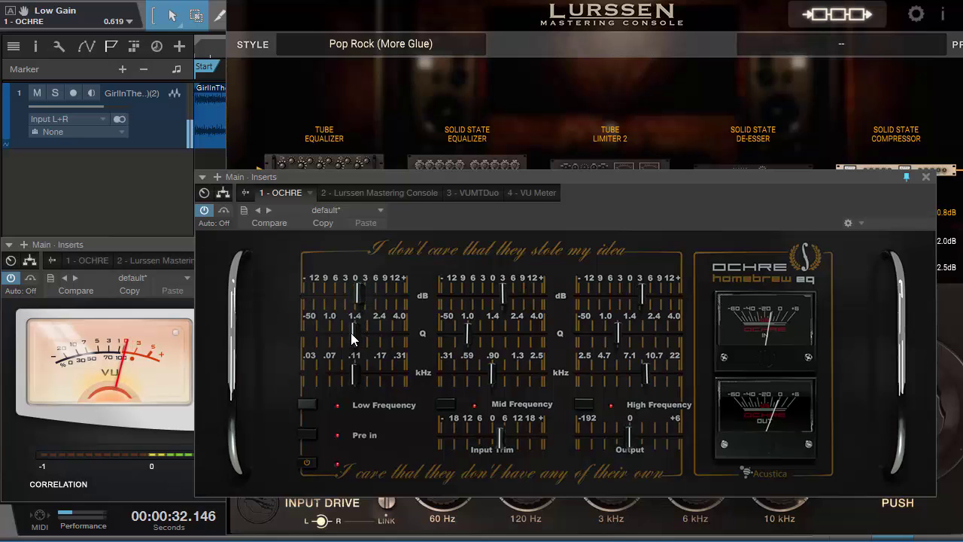
left_click_drag(352, 382, 323, 380)
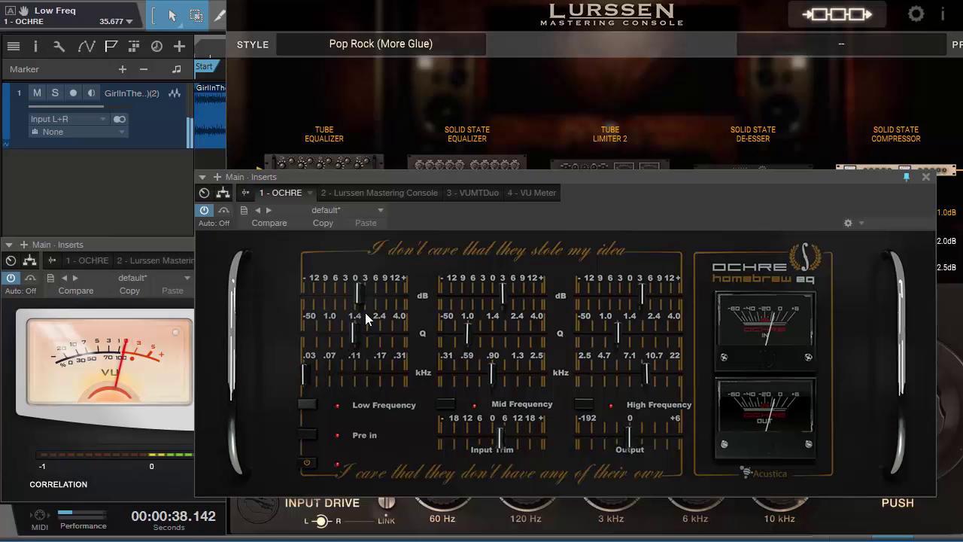
mouse_move(361, 297)
left_mouse_down()
mouse_move(347, 297)
mouse_move(364, 298)
left_mouse_up()
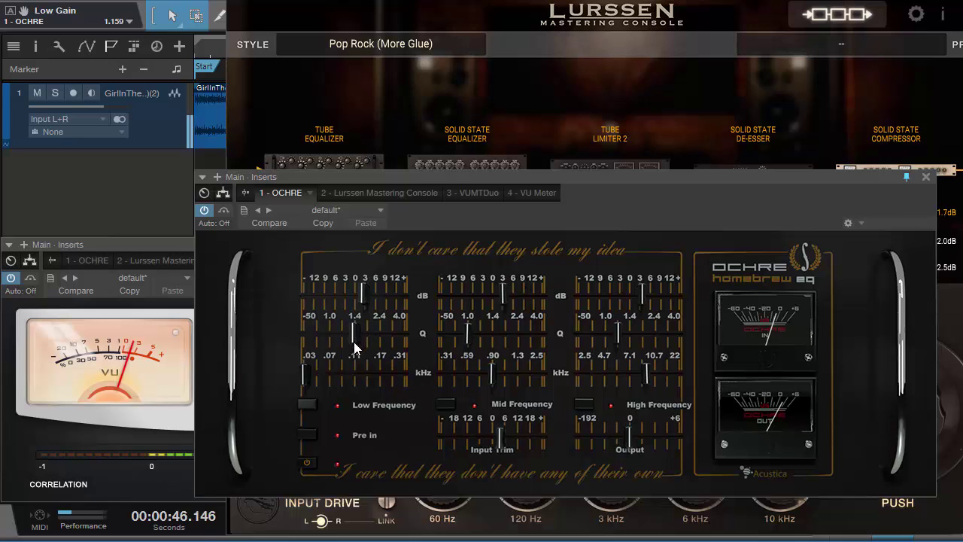
left_click_drag(354, 342, 381, 350)
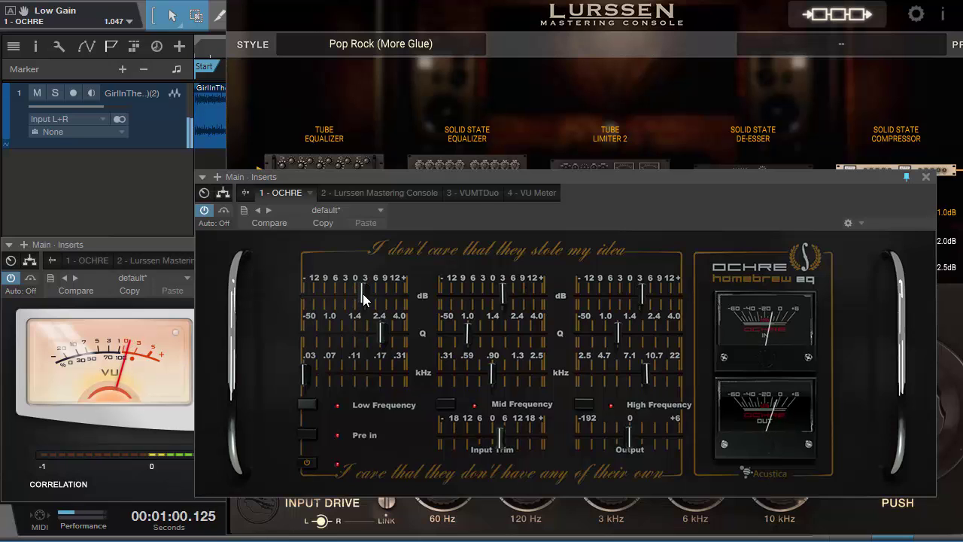
left_click_drag(364, 295, 368, 297)
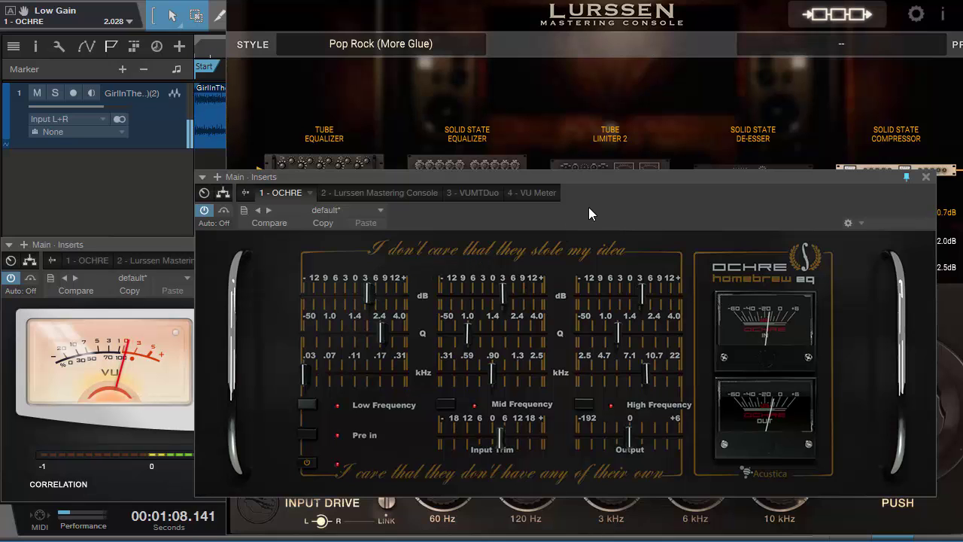
Step: Lower the console's 10 kHz band to +11, and compare the song with the OCHRE EQ bypassed and active
left_click_drag(590, 211, 605, 128)
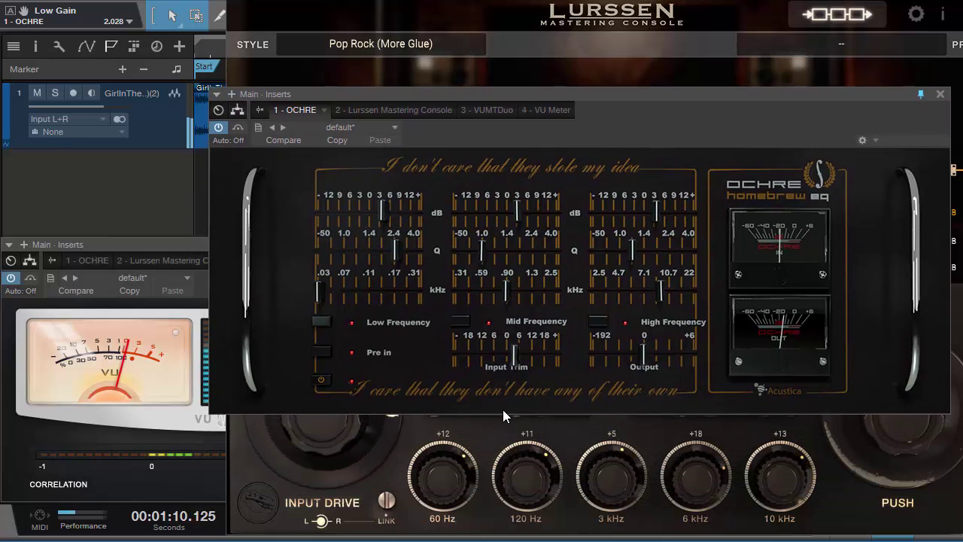
left_click_drag(776, 486, 776, 490)
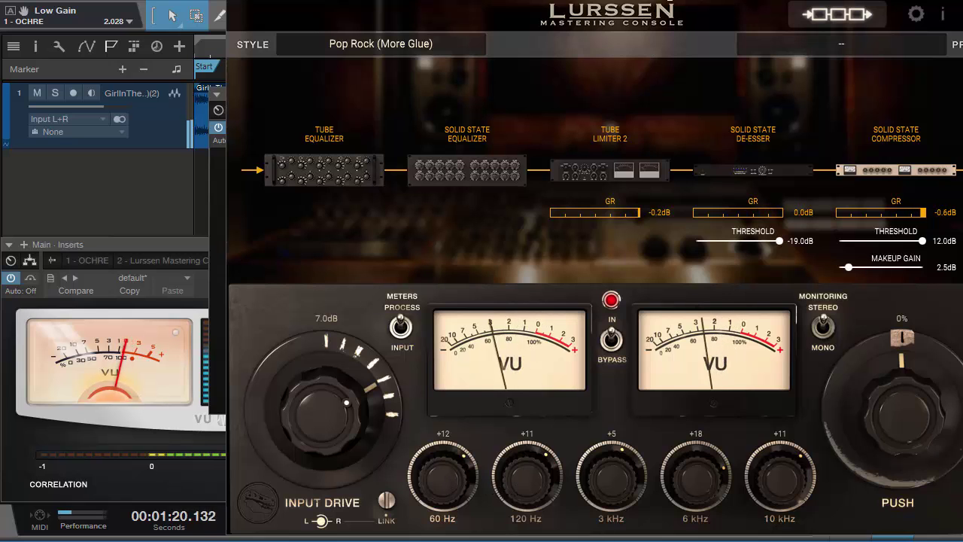
left_click_drag(666, 0, 590, 309)
left_click_drag(630, 120, 586, 122)
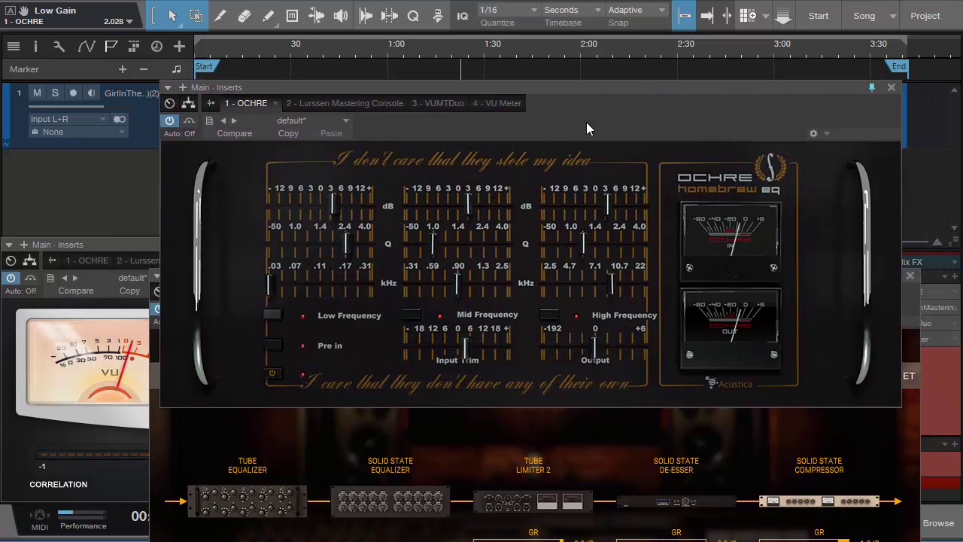
left_click(187, 118)
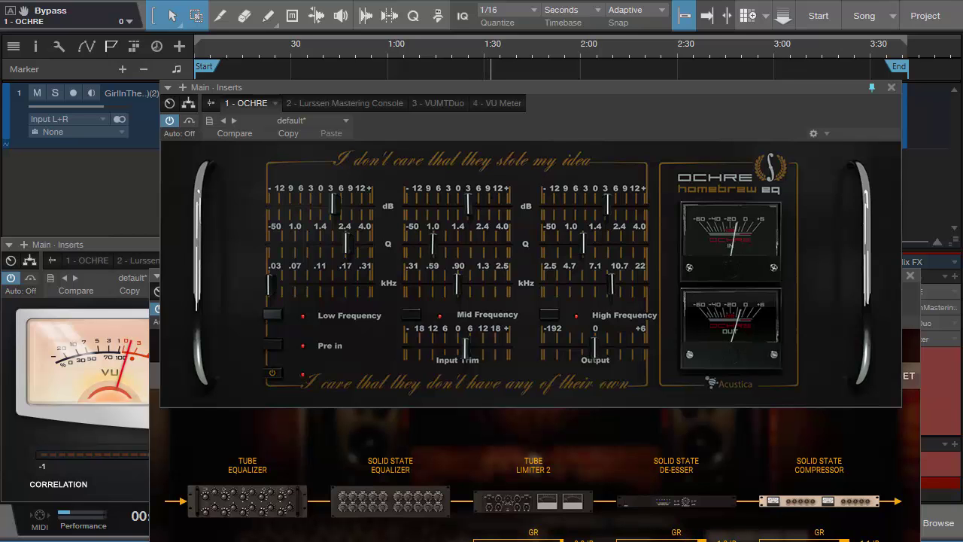
Step: Bring the Lurssen Mastering Console into view and lower its Input Drive to 6.1 dB
left_click(441, 513)
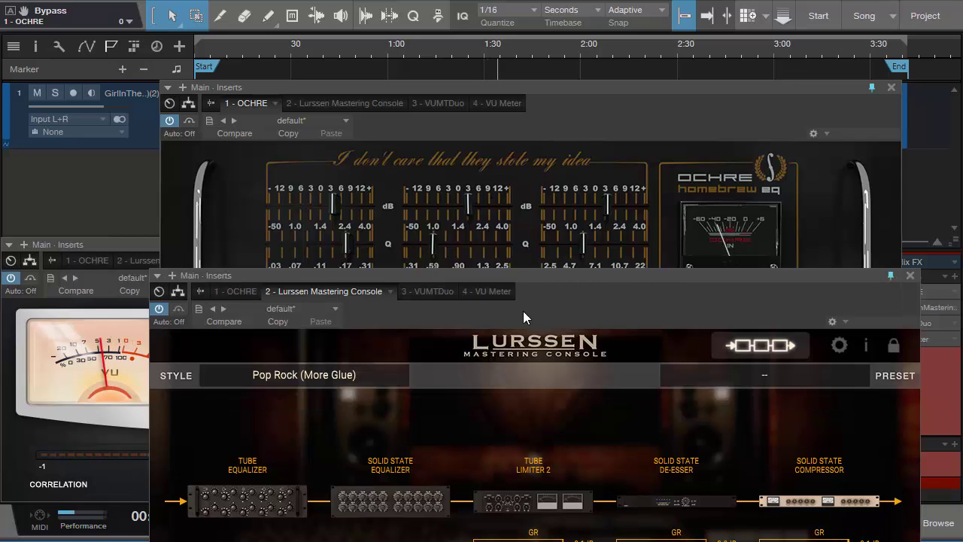
left_click_drag(529, 316, 551, 5)
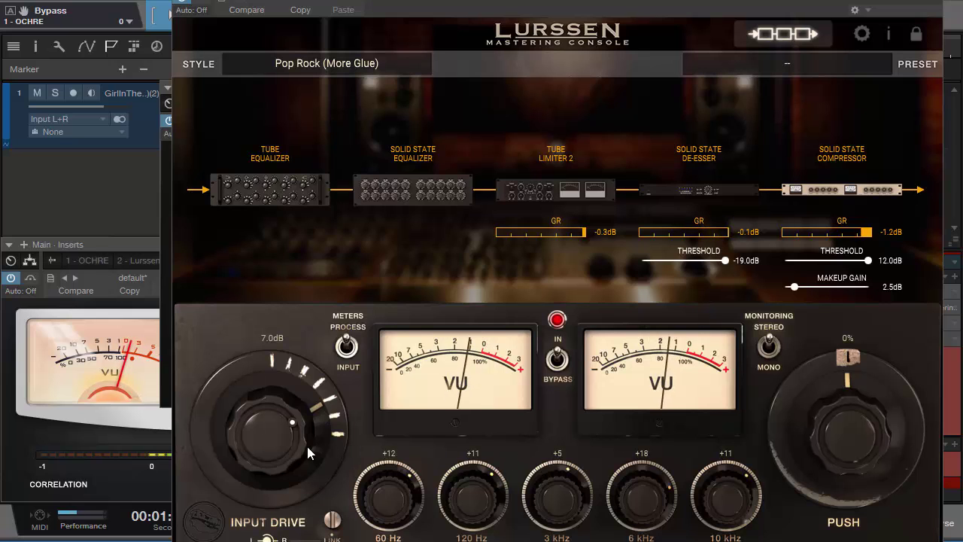
left_click_drag(285, 457, 283, 461)
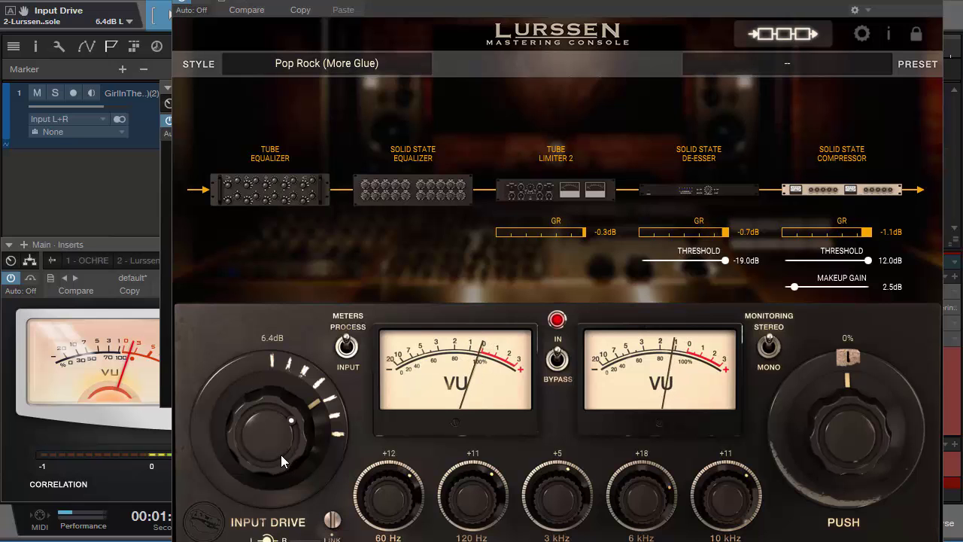
left_click_drag(281, 454, 279, 458)
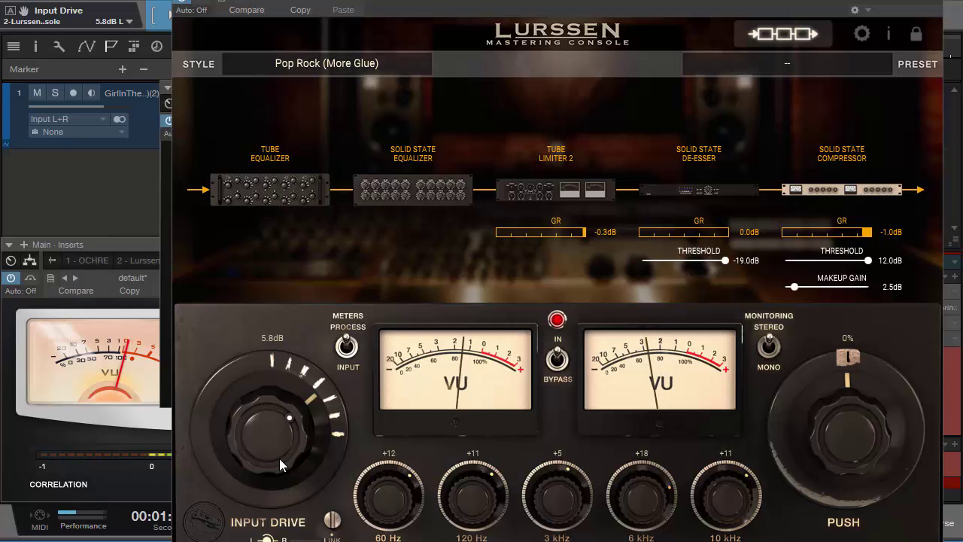
left_click_drag(278, 445, 279, 444)
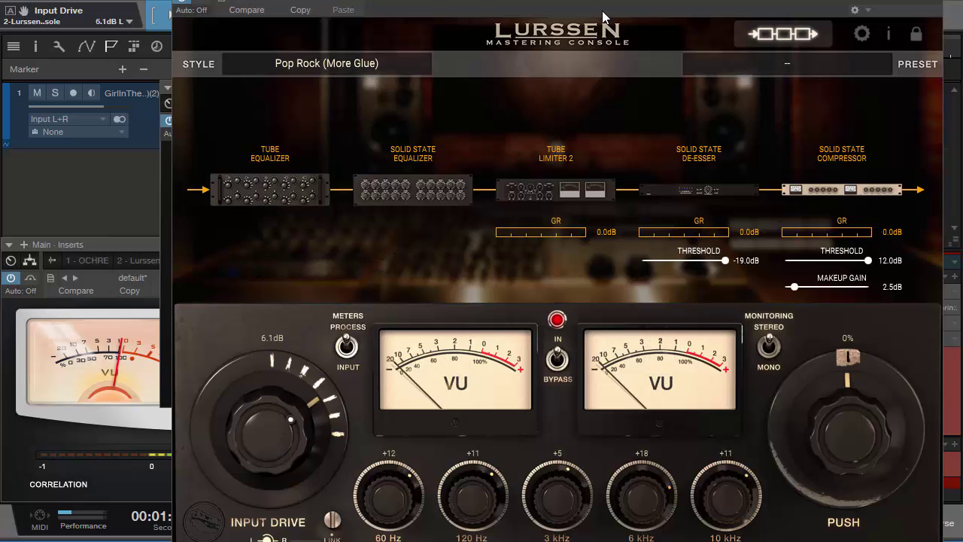
Step: Close the Lurssen Mastering Console and OCHRE plug-in windows to uncover the VU meters and the song's timeline
left_click_drag(616, 2, 504, 386)
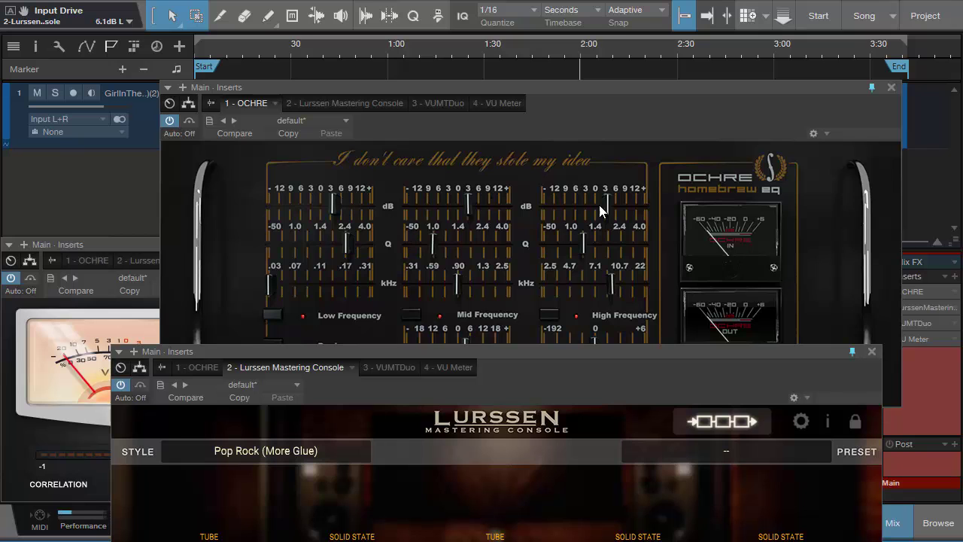
left_click_drag(541, 362, 596, 3)
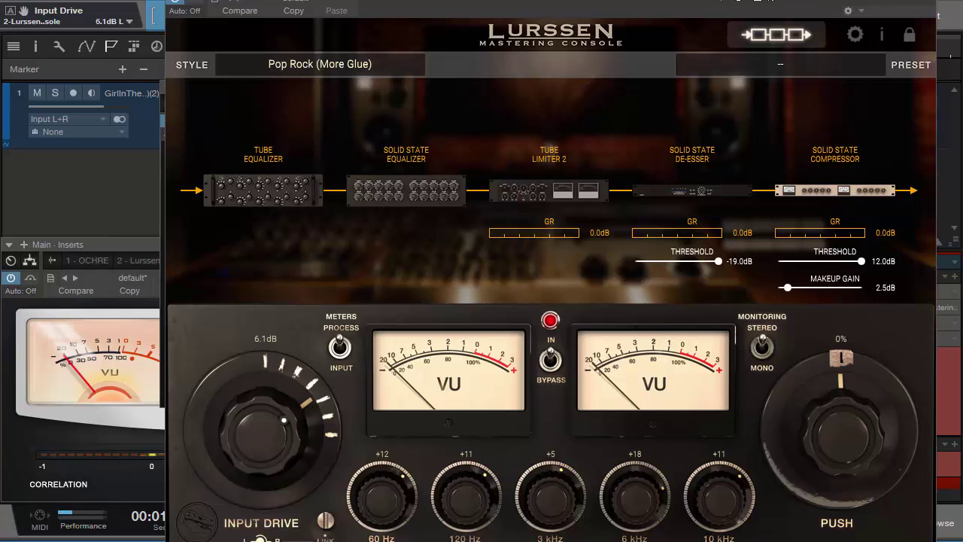
left_click_drag(621, 0, 595, 1)
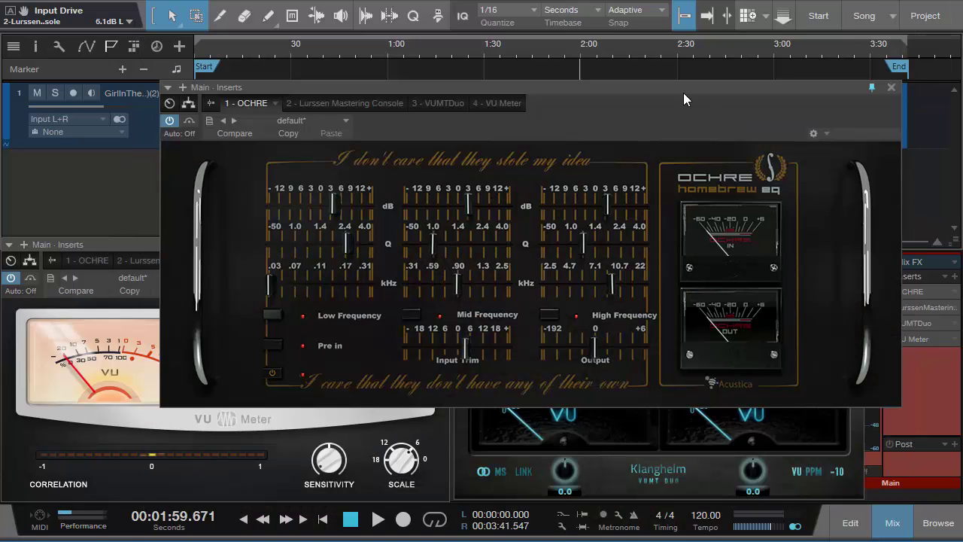
left_click_drag(683, 92, 644, 156)
left_click(846, 153)
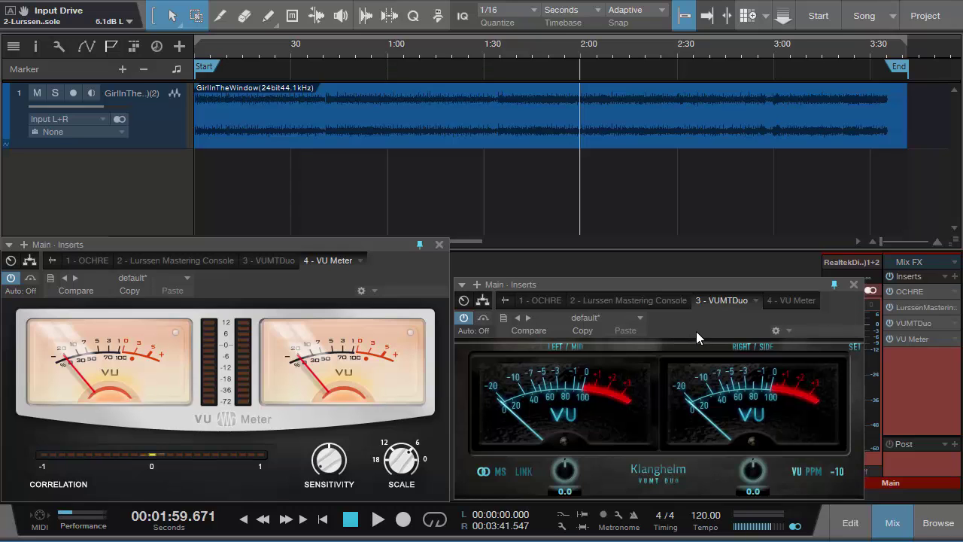
Step: Reposition the VUMTDuo meter window beside the VU Meter and return the playhead to 5.843 seconds
left_click_drag(706, 326, 679, 346)
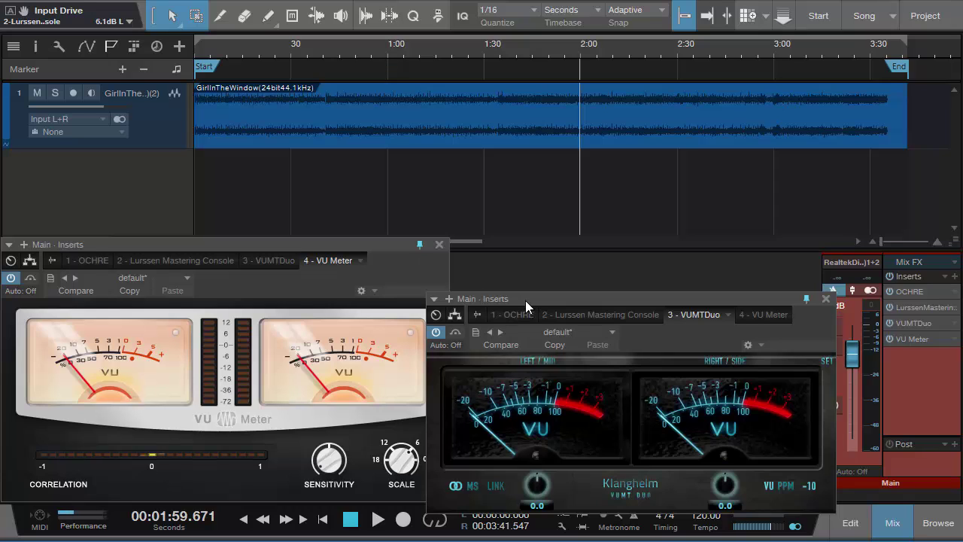
left_click_drag(525, 300, 514, 268)
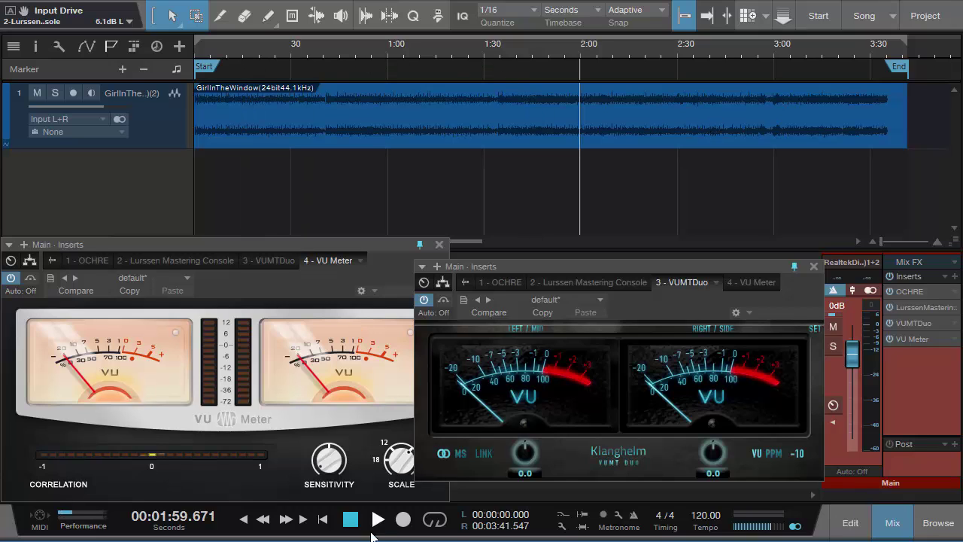
left_click(349, 521)
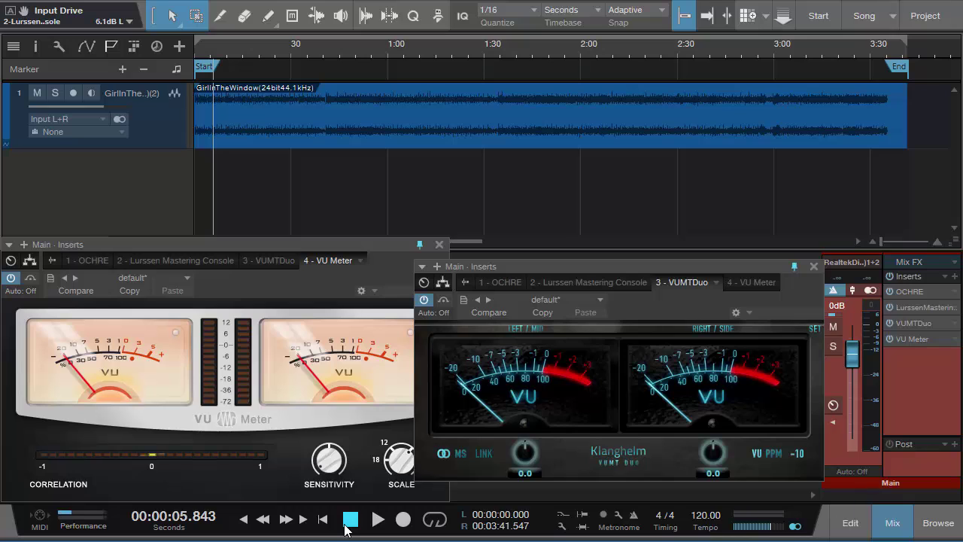